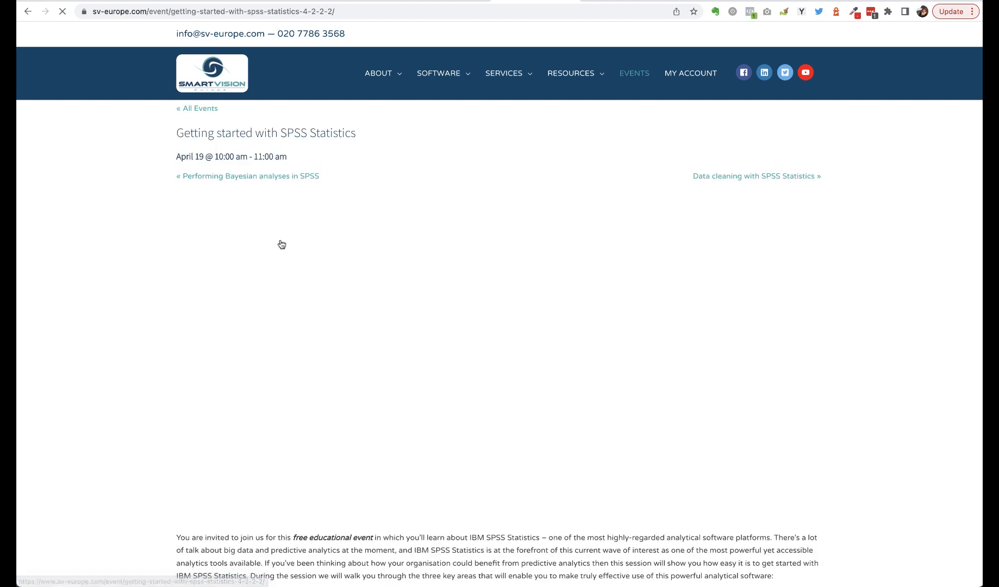
- Highlight the "event" segment in the event page's web address, and open the site's Video guides page
double_click(158, 12)
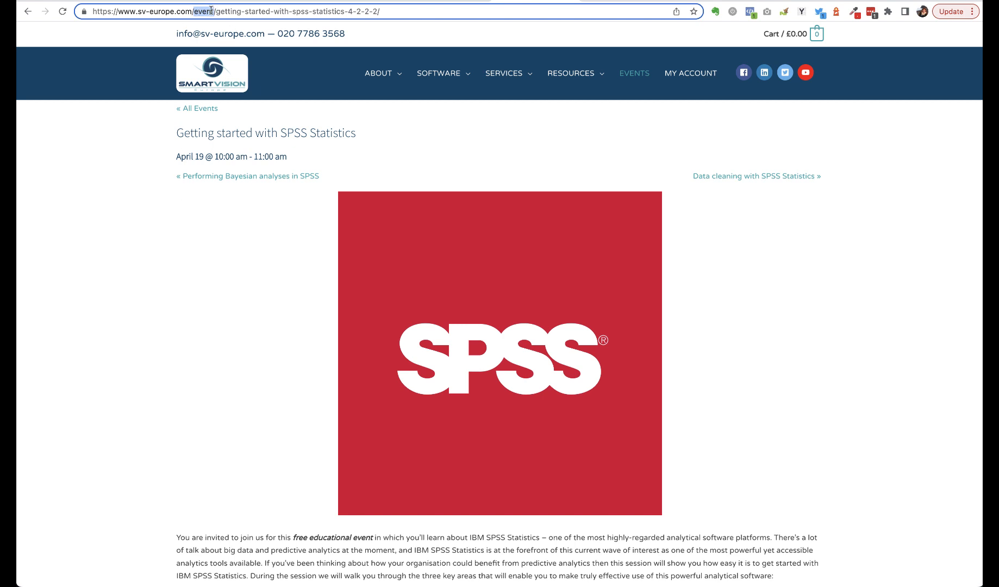
scroll(584, 301, "down", 1)
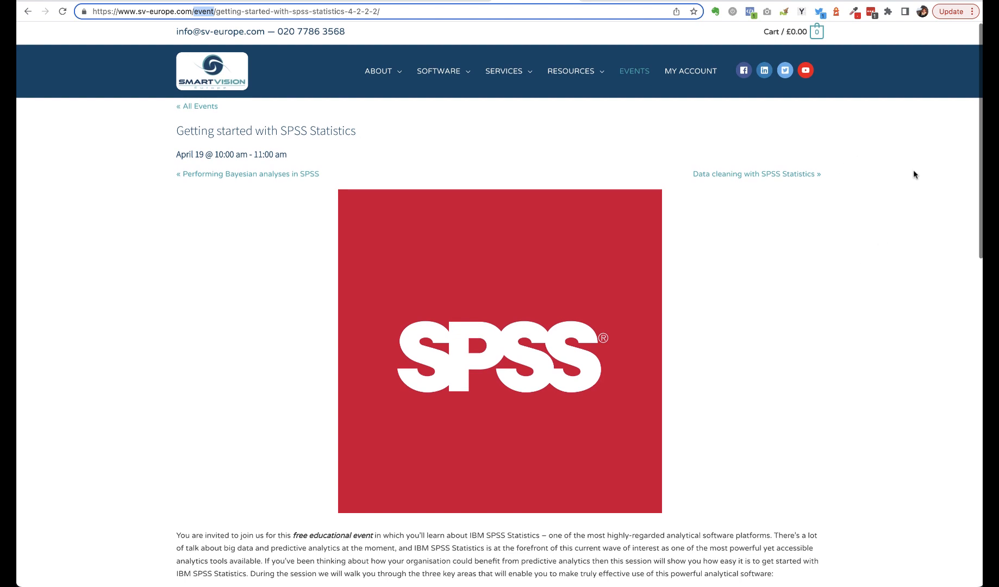
mouse_move(577, 71)
left_click(523, 131)
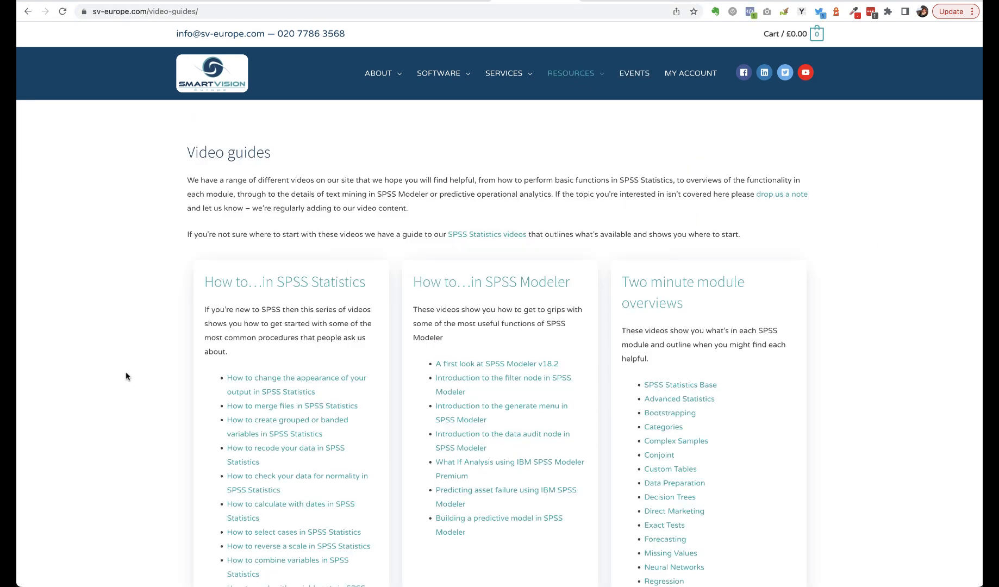
- Open the guide on merging files in SPSS Statistics and highlight the "blog" segment in its web address
scroll(123, 382, "down", 5)
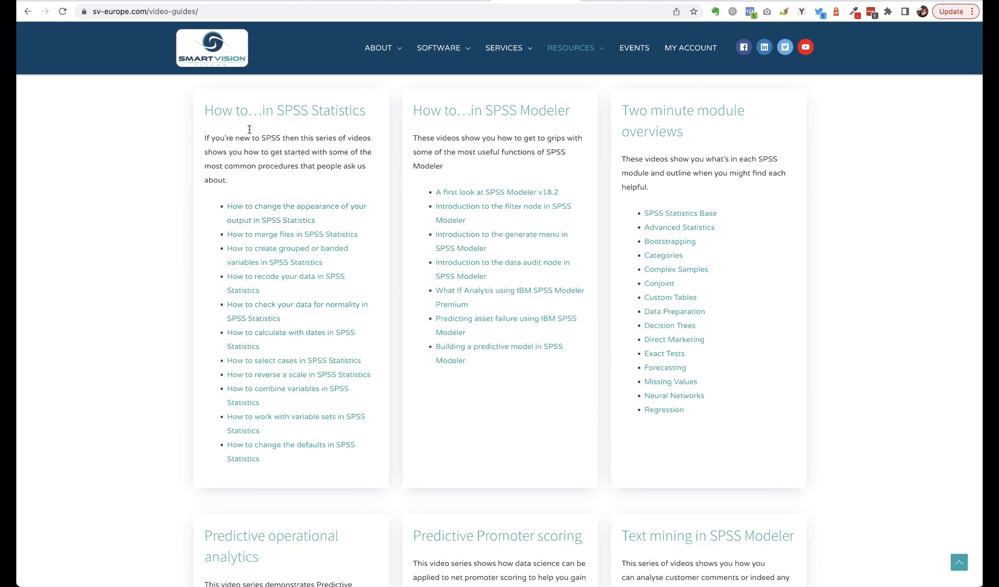
left_click(285, 239)
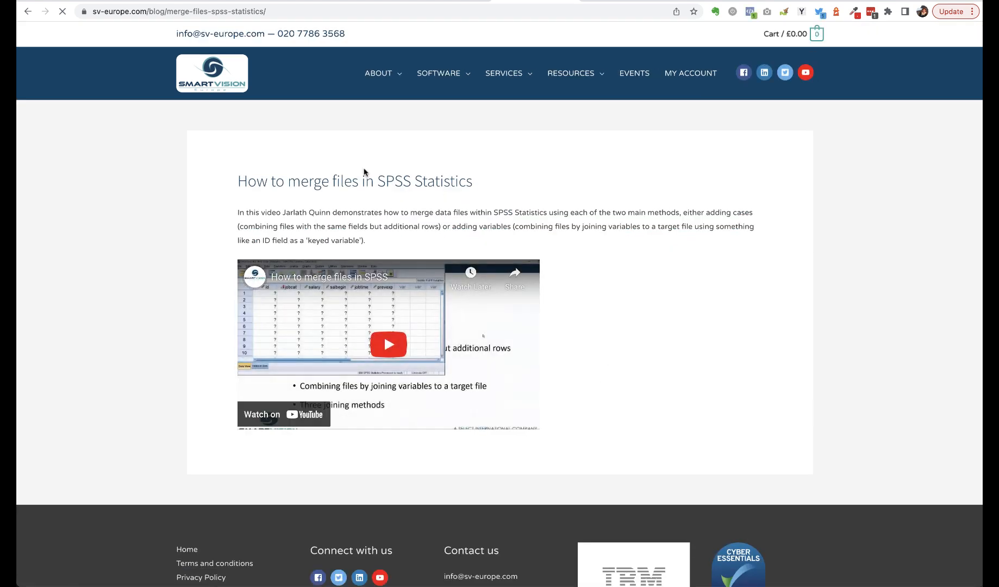
double_click(157, 11)
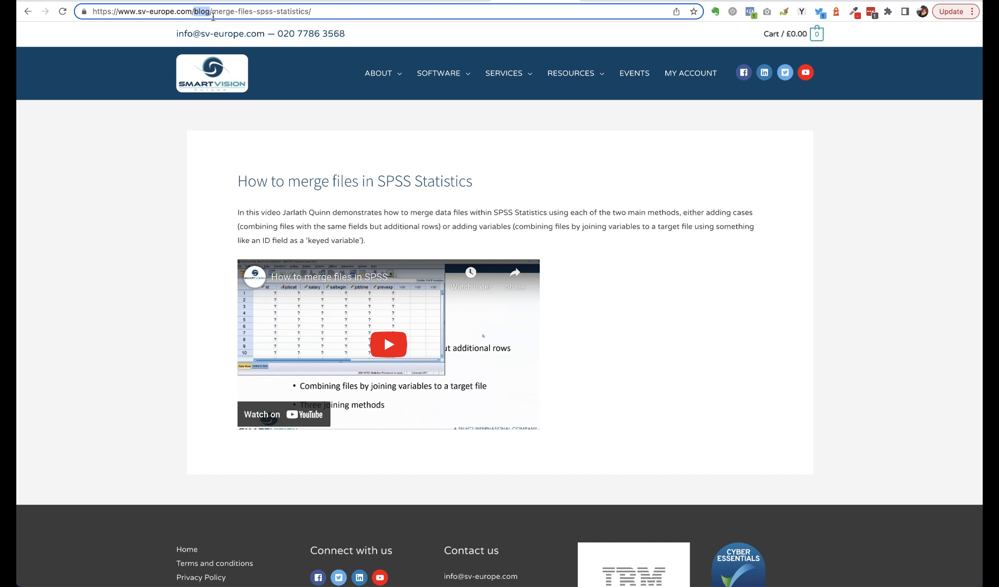
- Return to the video guides, open part 1 of the predictive promoter scoring series, and examine its web address path
left_click(28, 11)
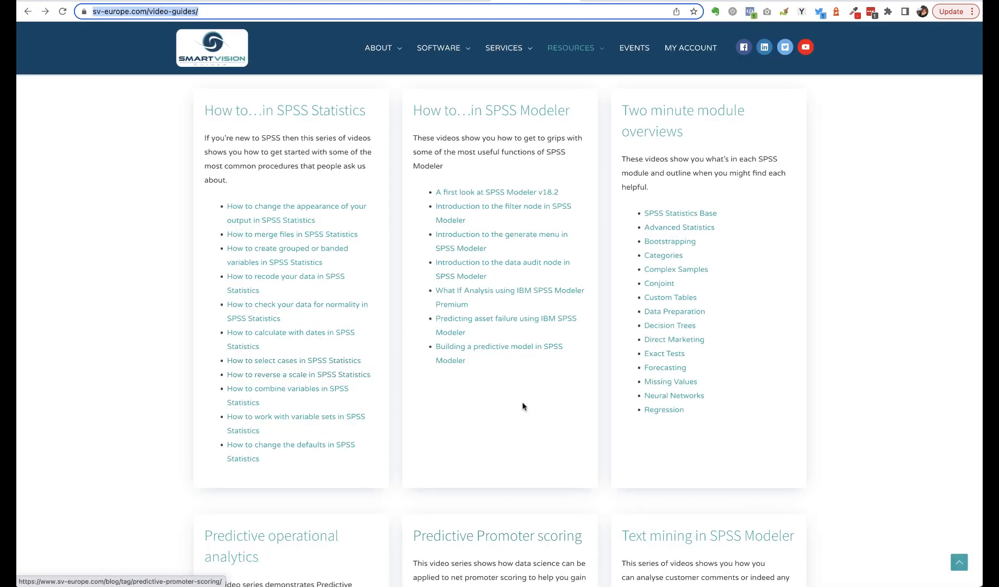
scroll(523, 406, "down", 5)
left_click(474, 447)
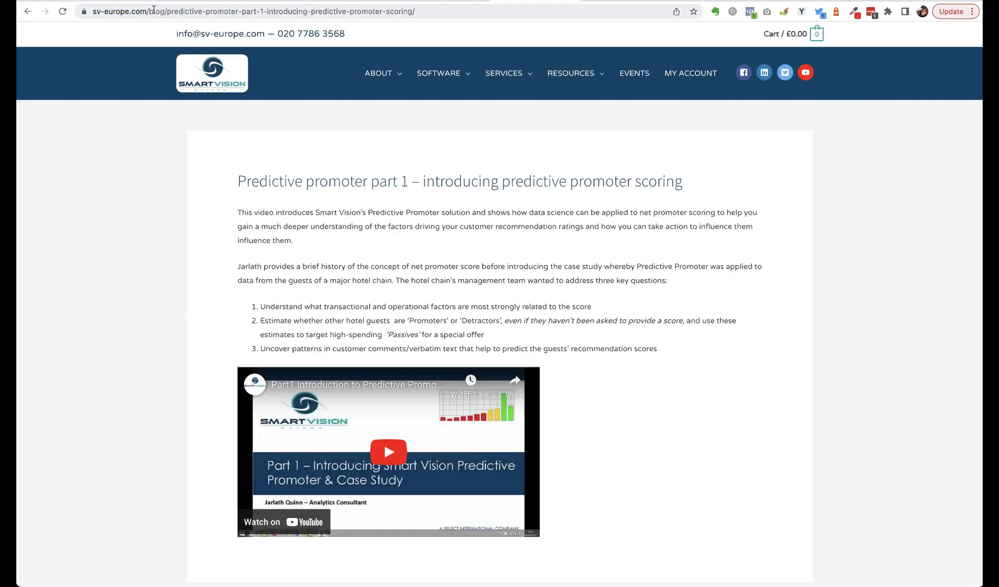
double_click(199, 11)
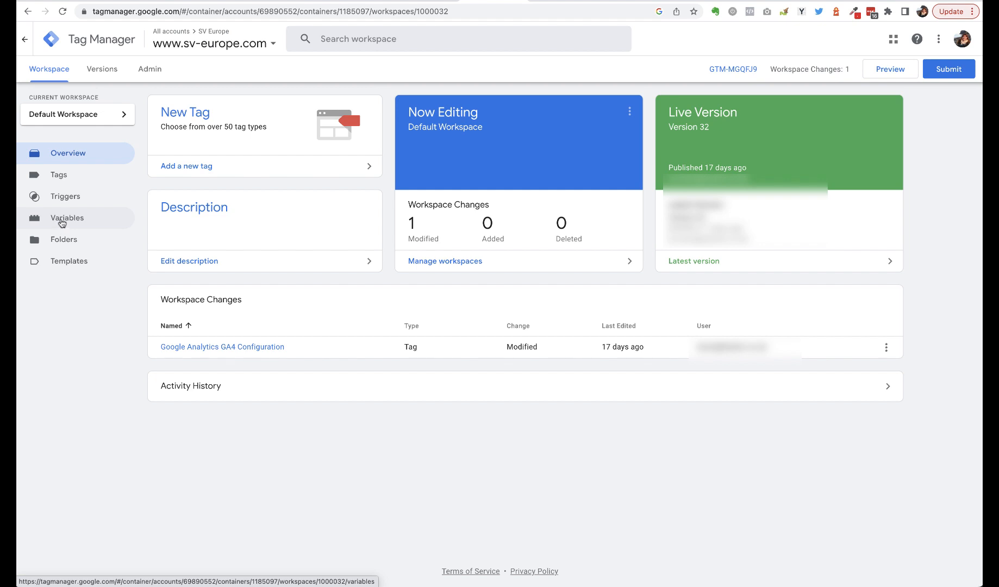
- In Google Tag Manager, start a new user-defined variable and name it "Content Group"
left_click(61, 222)
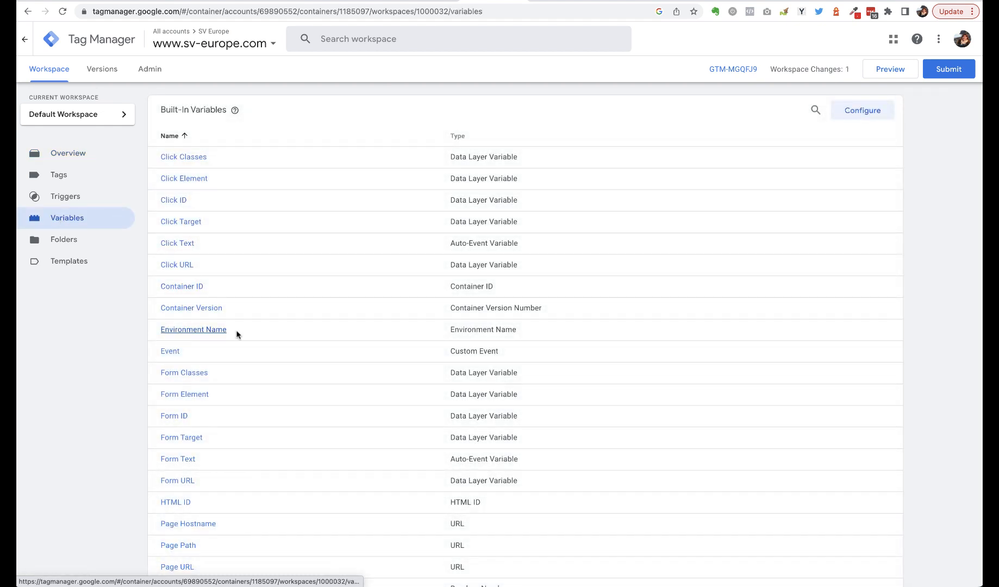
scroll(306, 399, "down", 5)
scroll(306, 399, "down", 3)
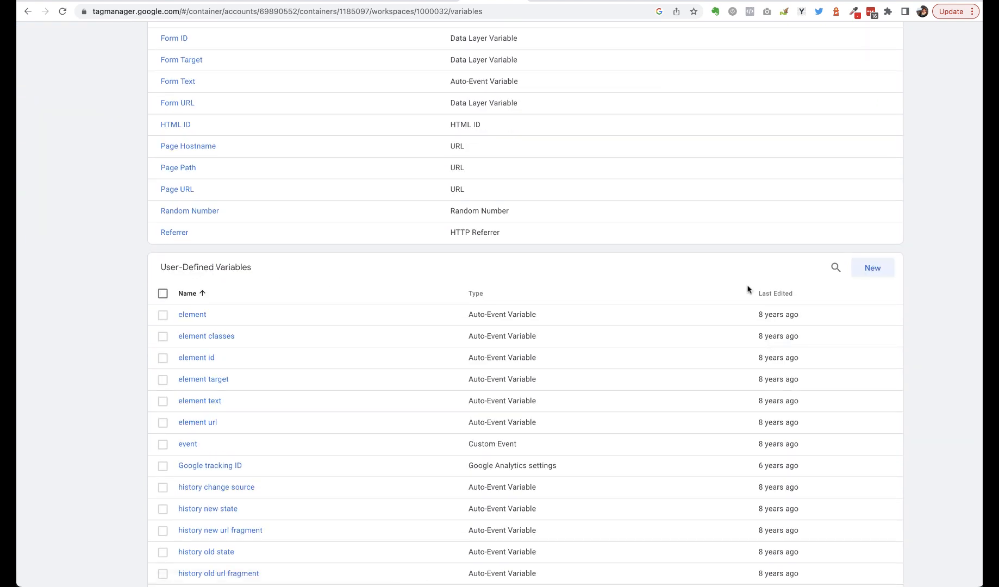
left_click(876, 269)
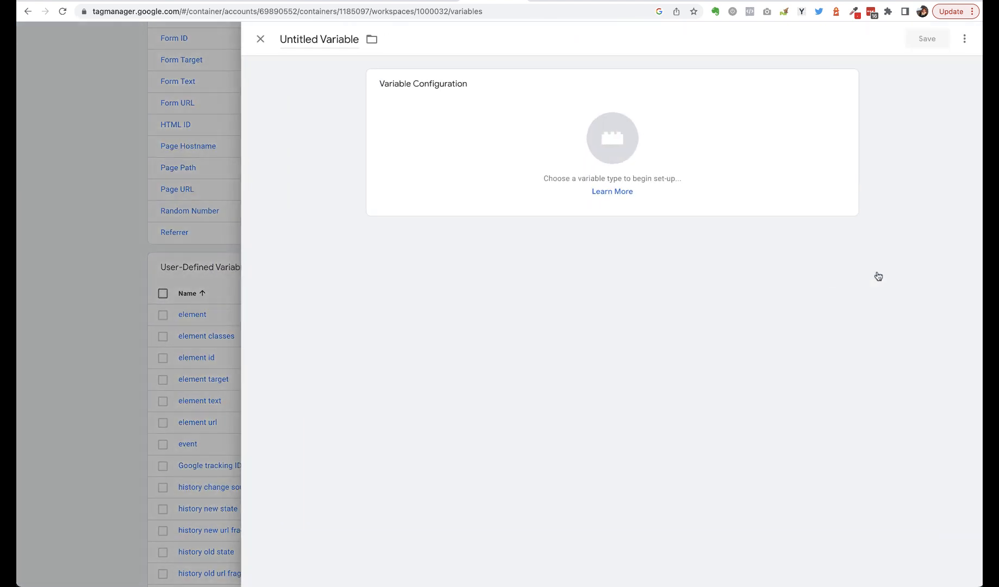
double_click(304, 39)
triple_click(304, 39)
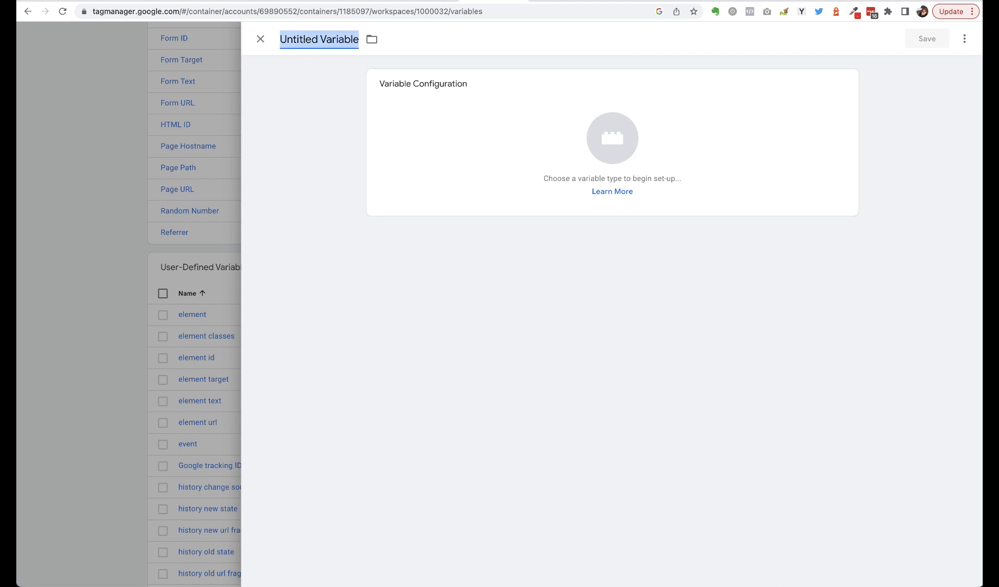
type("Content Group")
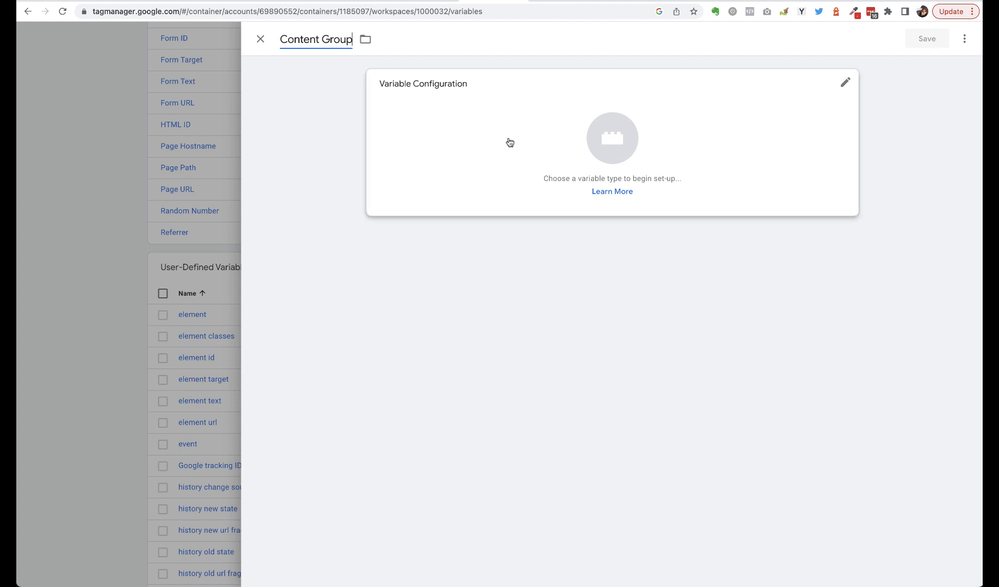
- Set the variable type to RegEx Table and its input variable to {{Page Path}}
left_click(604, 143)
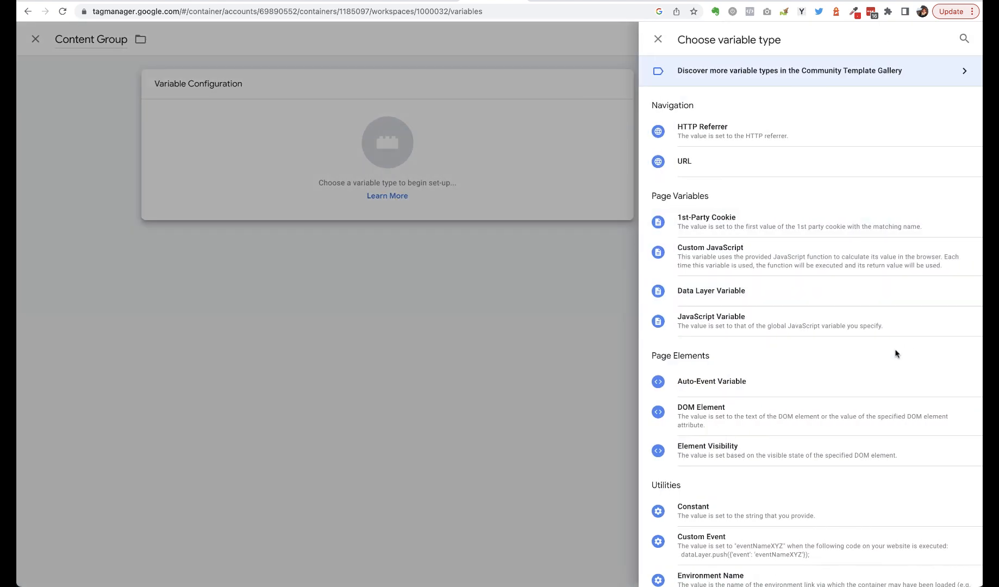
scroll(888, 338, "down", 3)
scroll(885, 337, "down", 5)
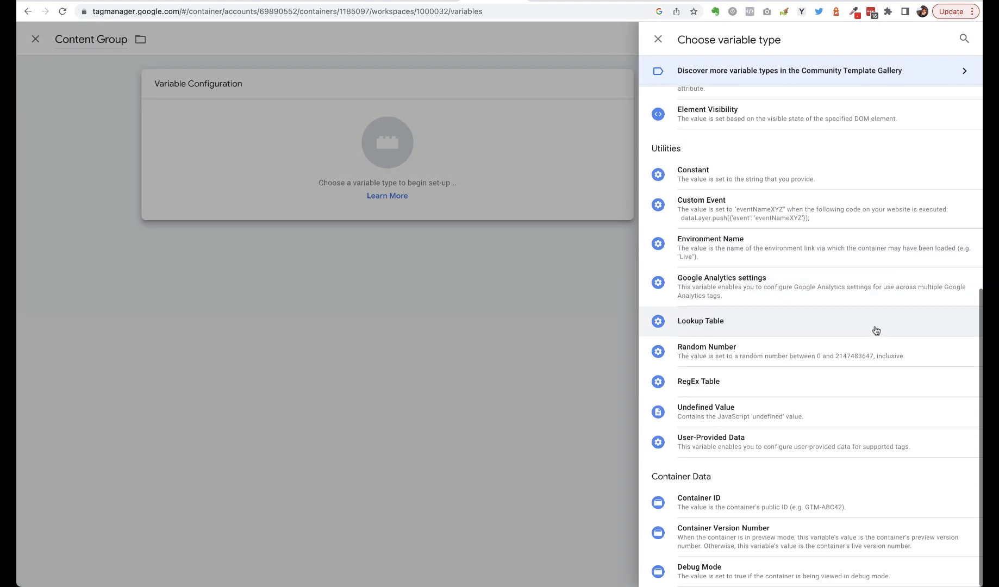
left_click(696, 383)
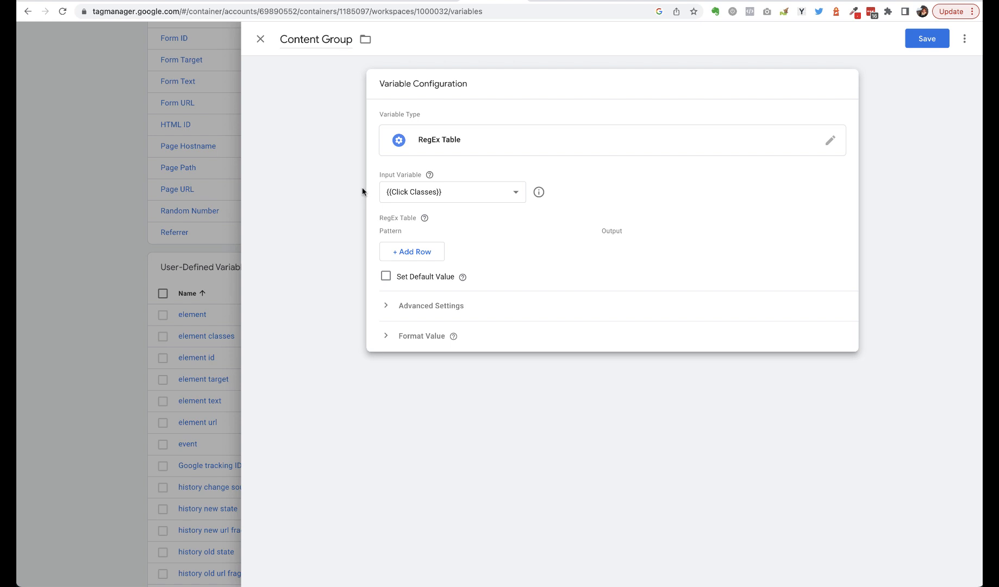
left_click(514, 195)
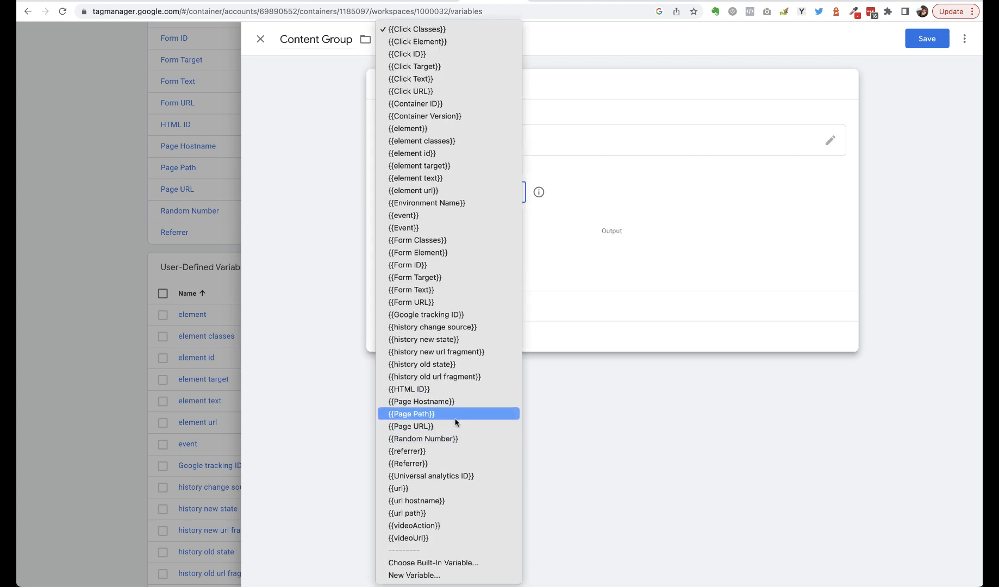
left_click(430, 413)
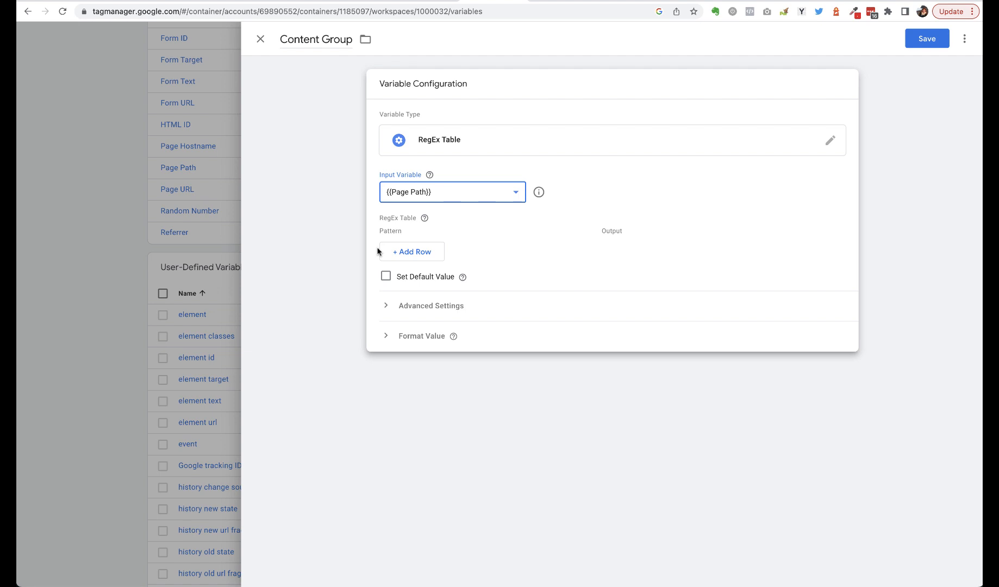
- Add a RegEx table row that maps the pattern "blog" to the output "Blog"
left_click(408, 253)
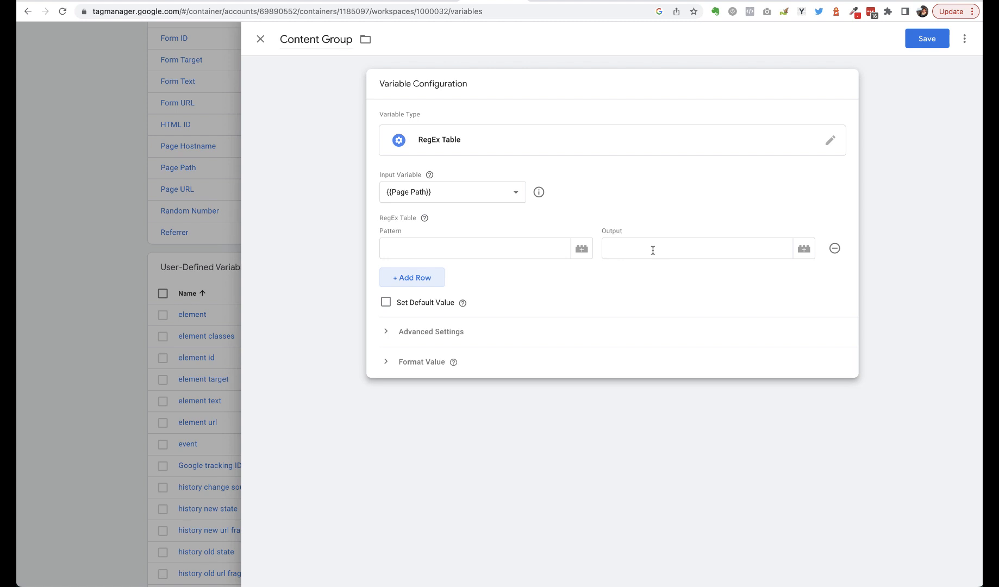
left_click(404, 247)
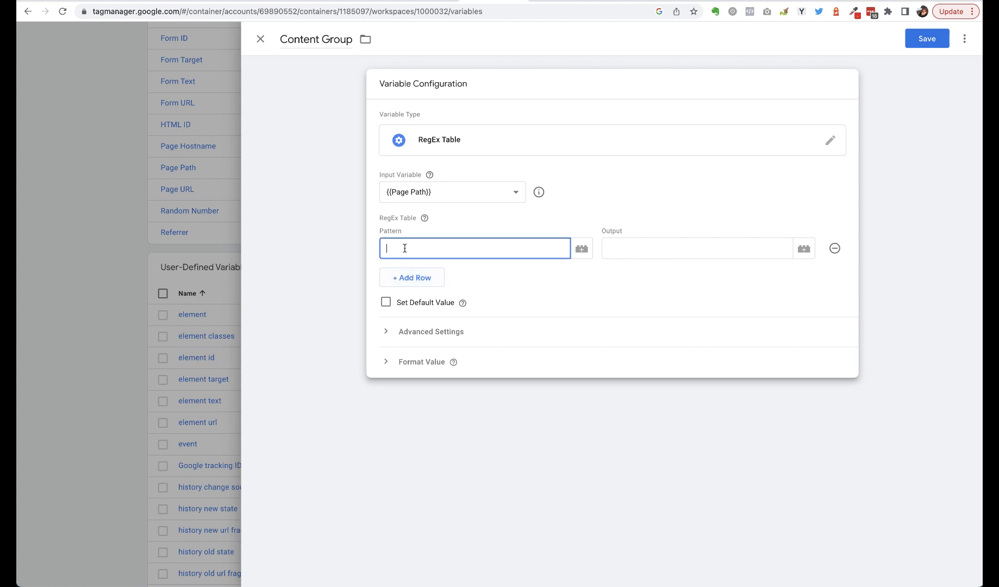
type("blog")
left_click(652, 247)
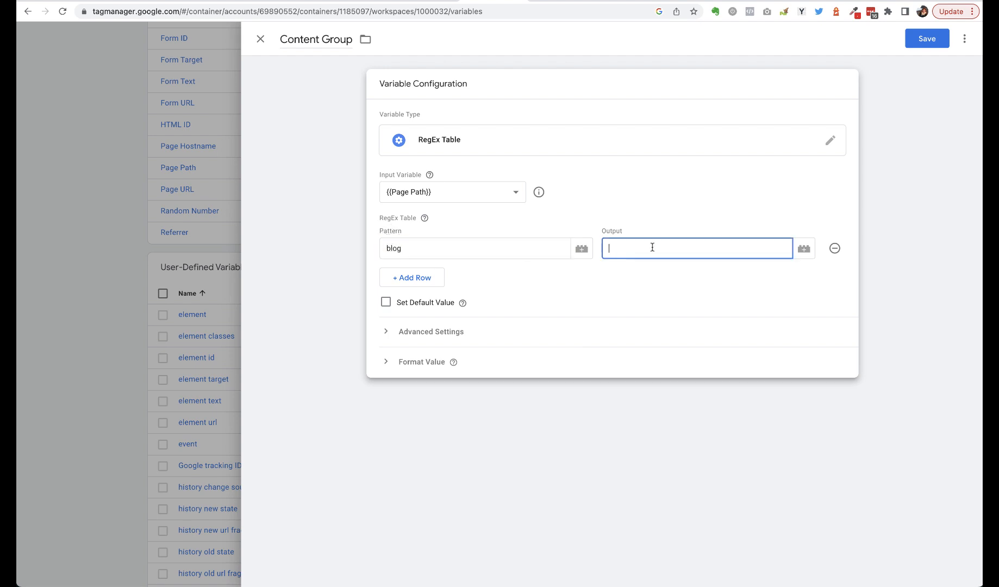
type("Blog")
- Add a second RegEx table row that maps the pattern "event" to the output "Event"
left_click(412, 278)
left_click(398, 273)
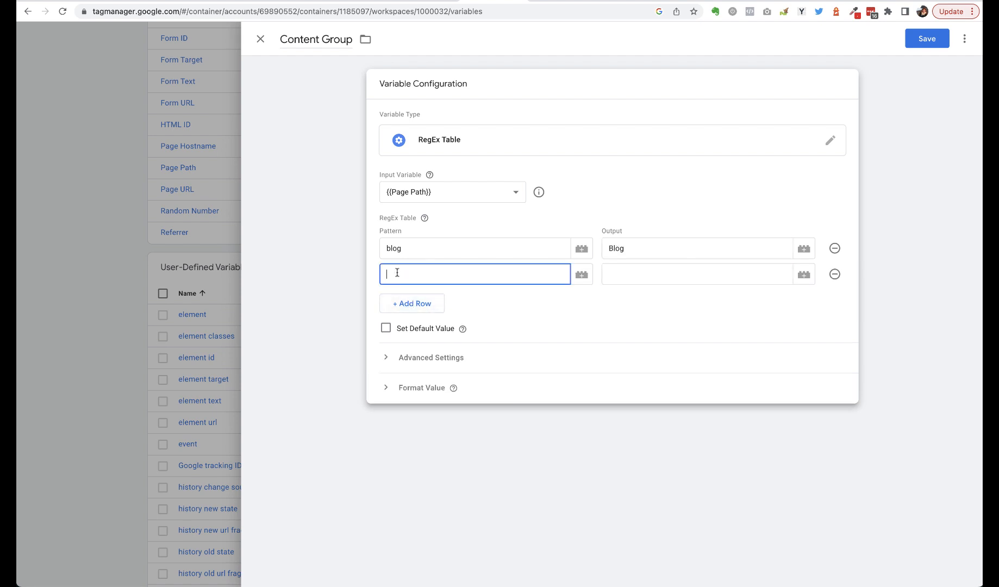
type("event")
left_click(651, 279)
type("Event")
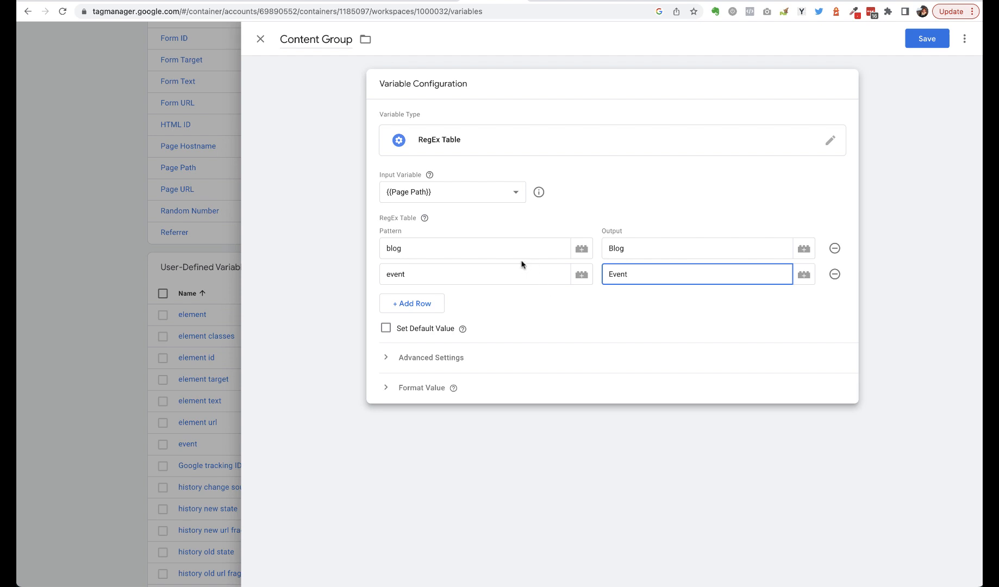
- Enable a default value for the RegEx table and set it to "Other"
left_click(386, 328)
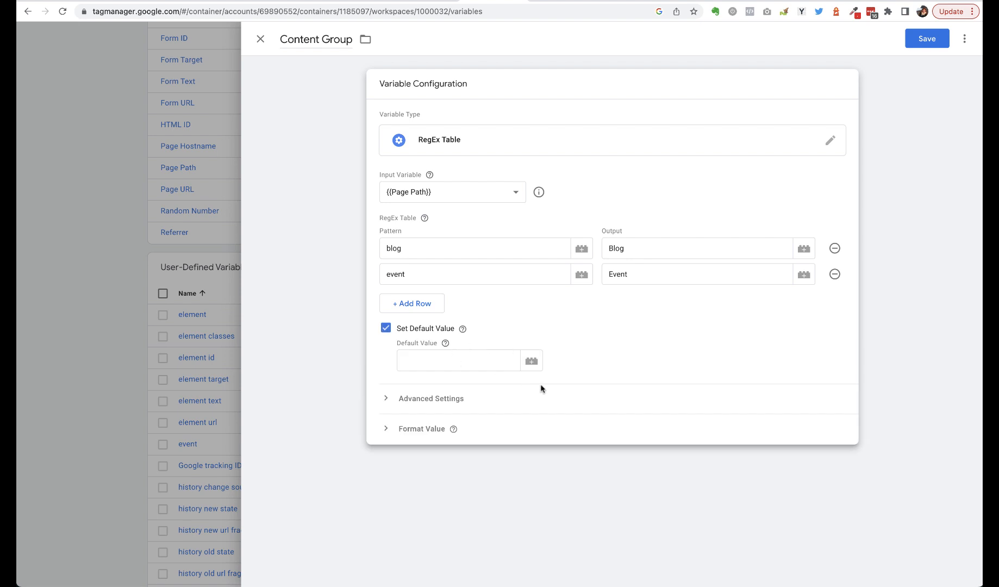
left_click(421, 358)
type("0")
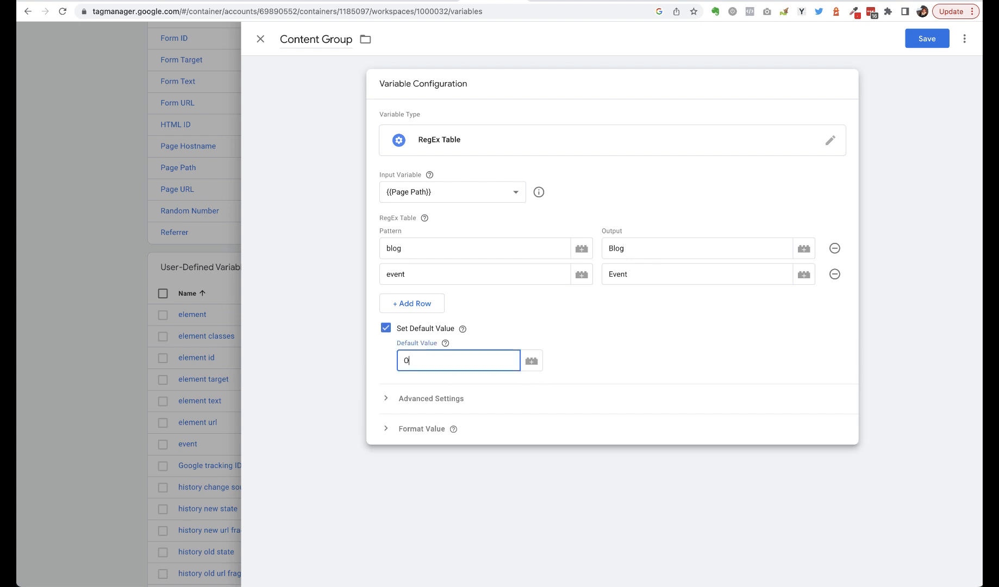
type("ther")
- Disable Full Matches Only and Enable Capture Groups and Replace Functionality for the variable, and save it
left_click(399, 401)
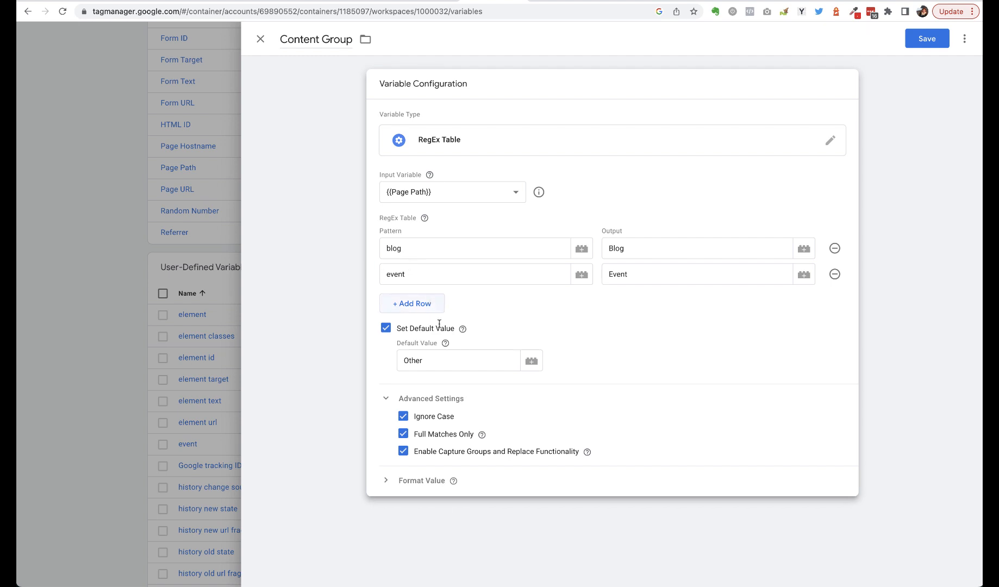
left_click(402, 435)
left_click(403, 452)
left_click(918, 41)
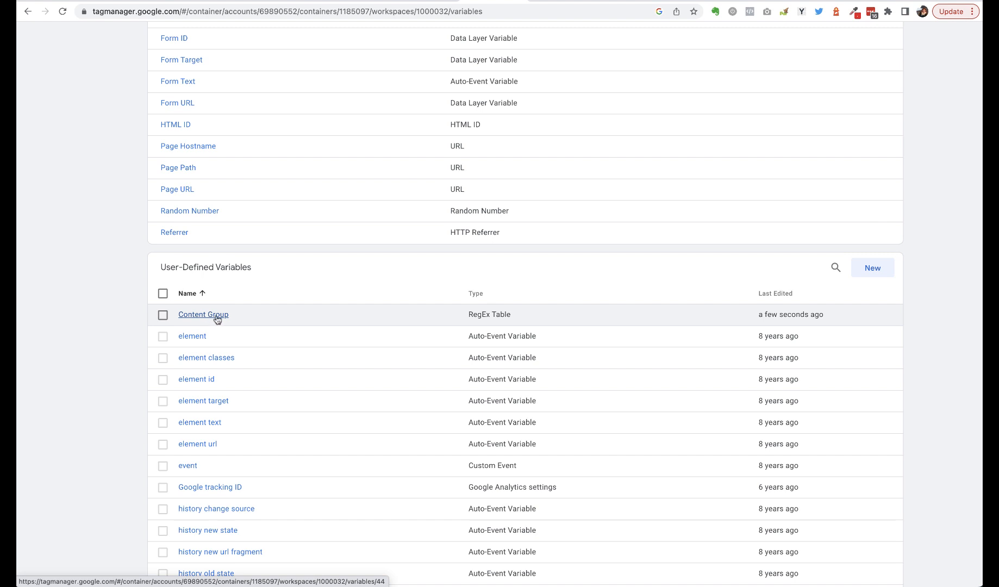
- Open the Google Analytics GA4 Configuration tag and start editing its tag configuration
scroll(217, 320, "up", 8)
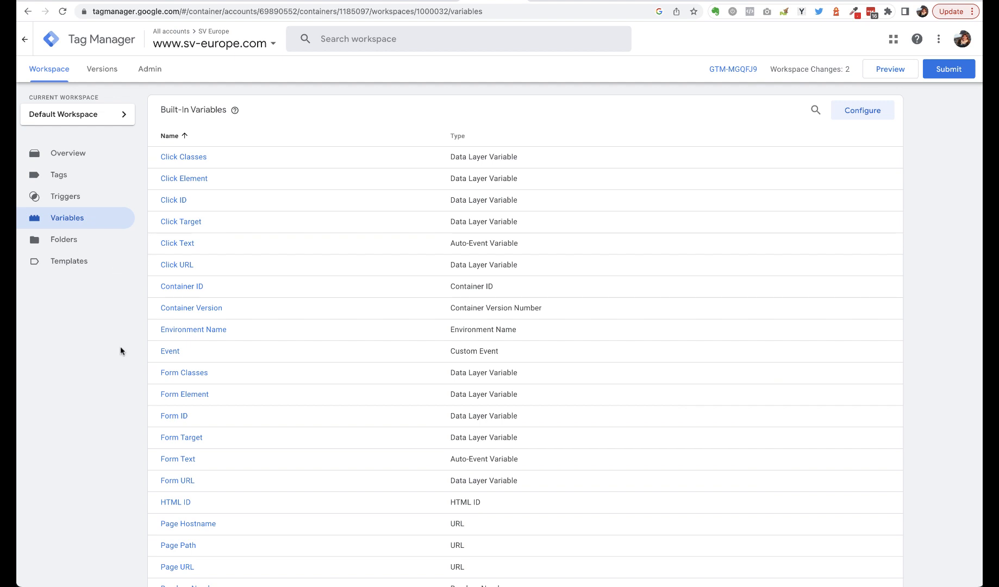
left_click(58, 177)
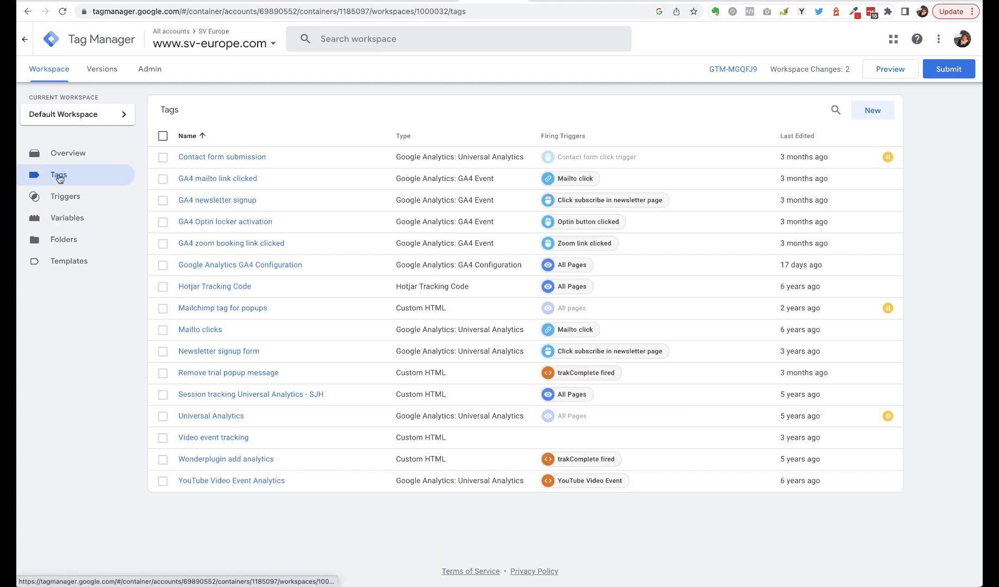
left_click(222, 266)
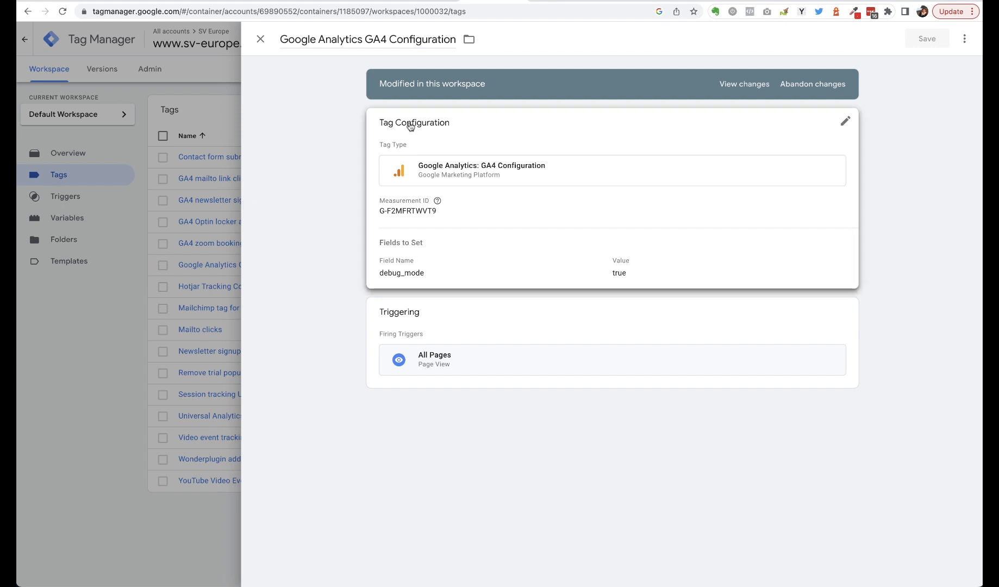
left_click(843, 122)
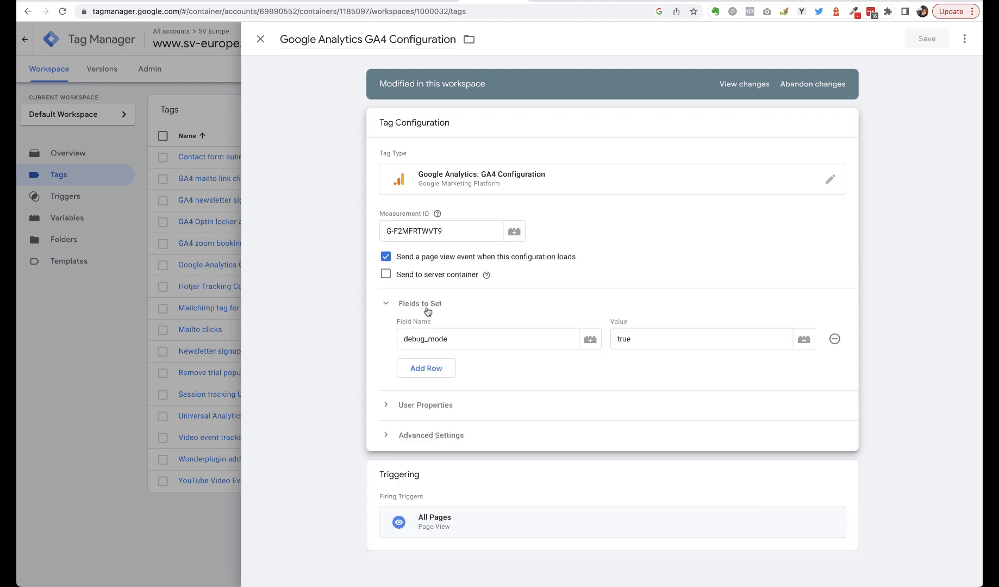
- Add a field named content_group with the value {{Content Group}} to the tag's fields to set, and save the tag
left_click(413, 373)
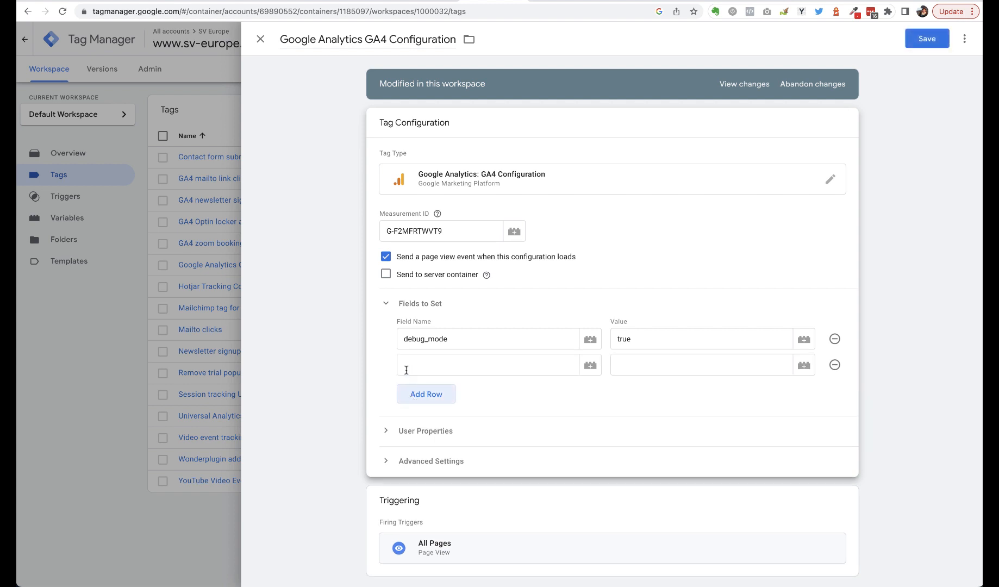
left_click(427, 369)
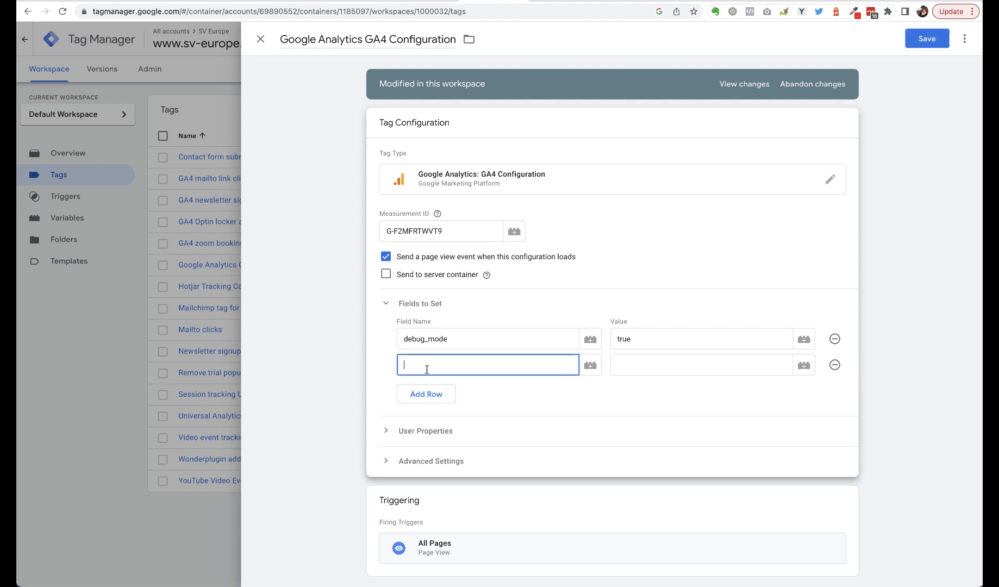
type("content_group")
left_click(696, 369)
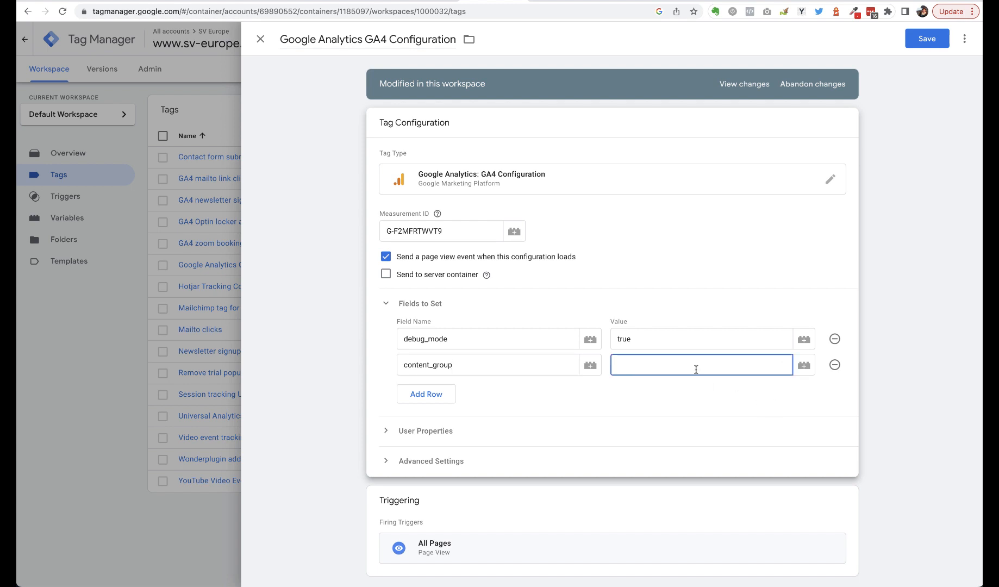
type("{{")
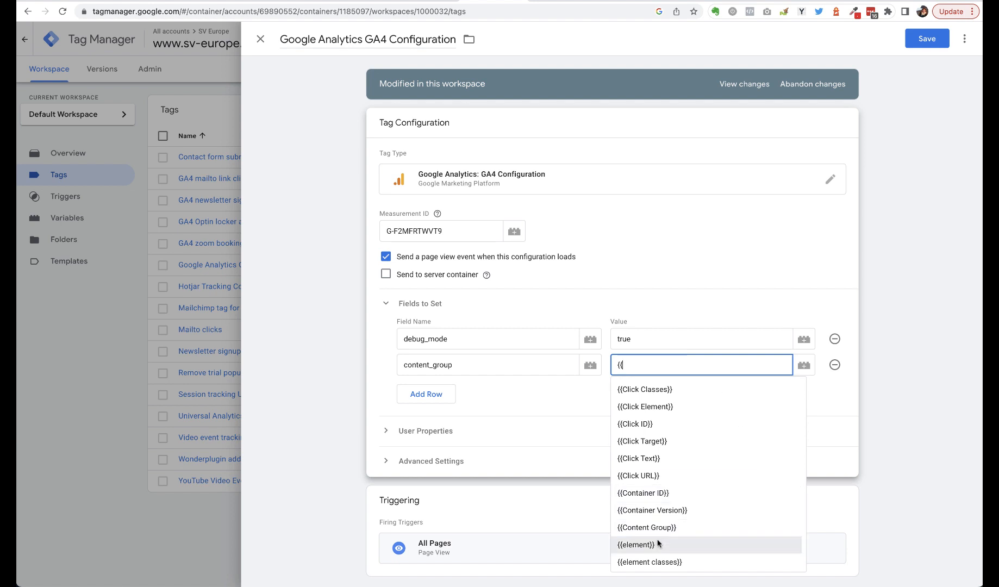
left_click(642, 529)
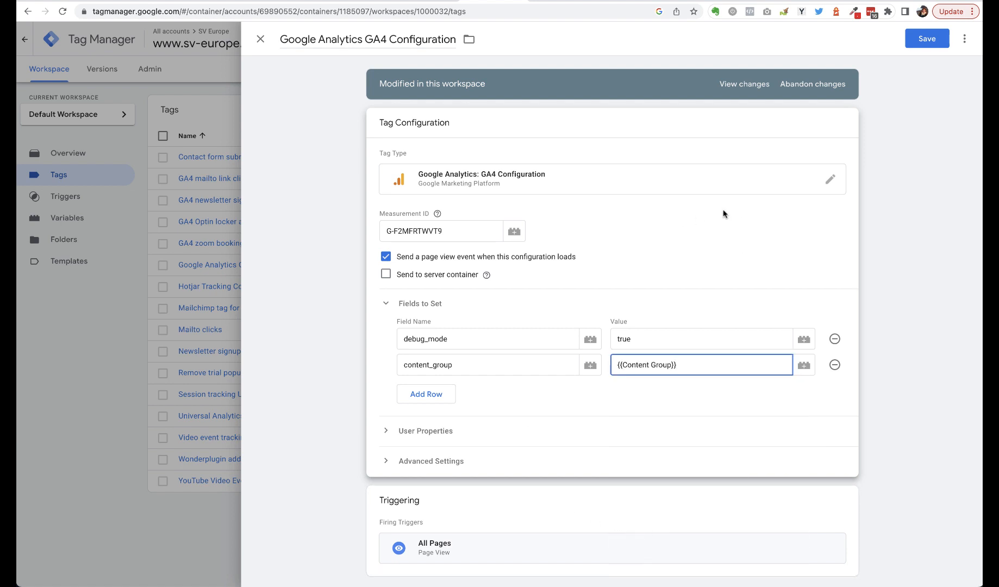
left_click(926, 40)
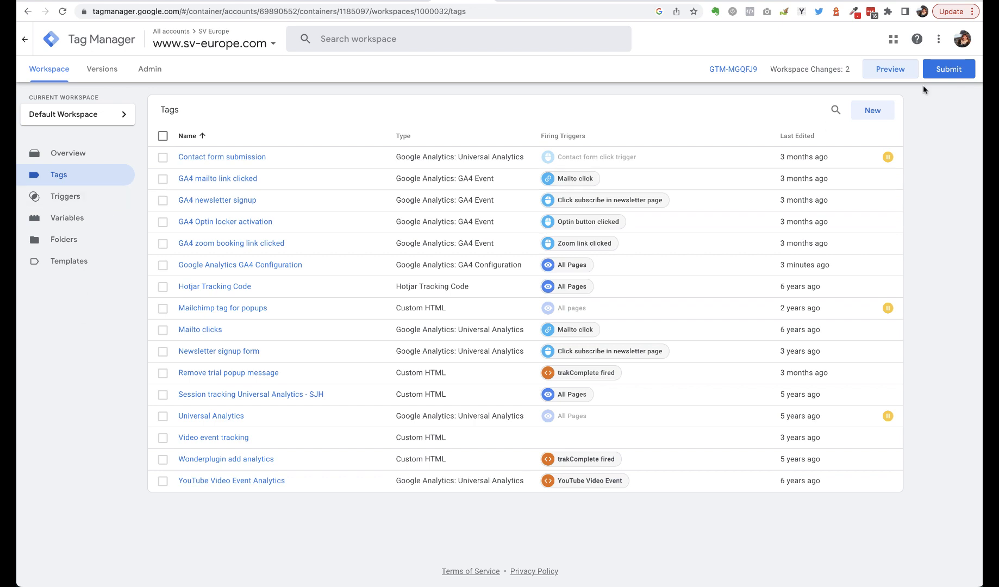
left_click(890, 70)
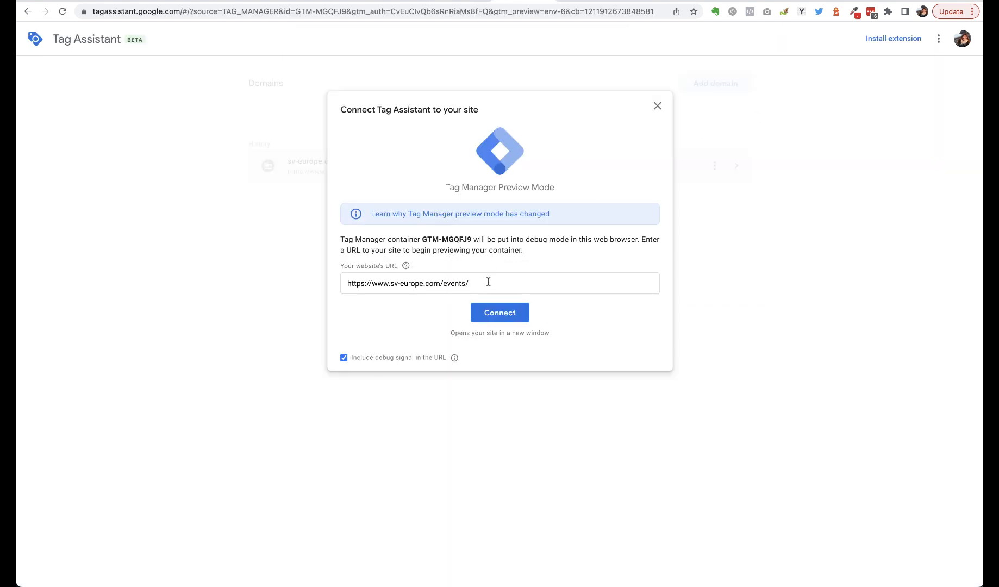
triple_click(488, 282)
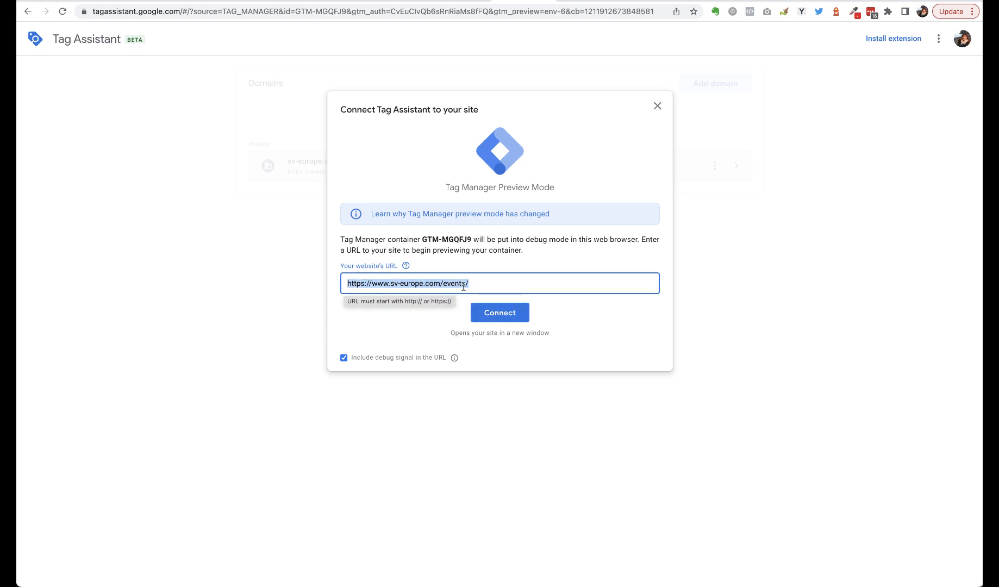
left_click(491, 282)
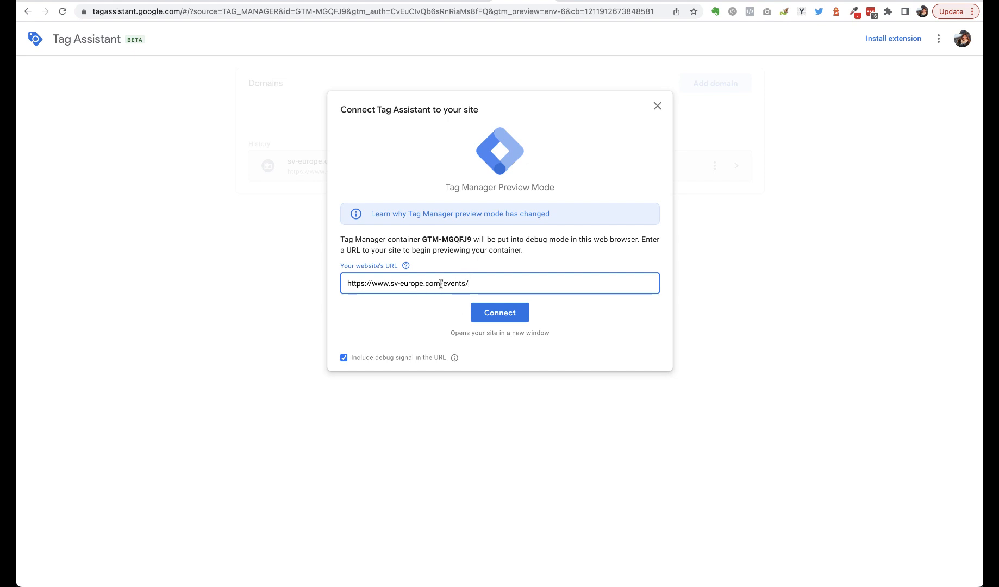
left_click(509, 314)
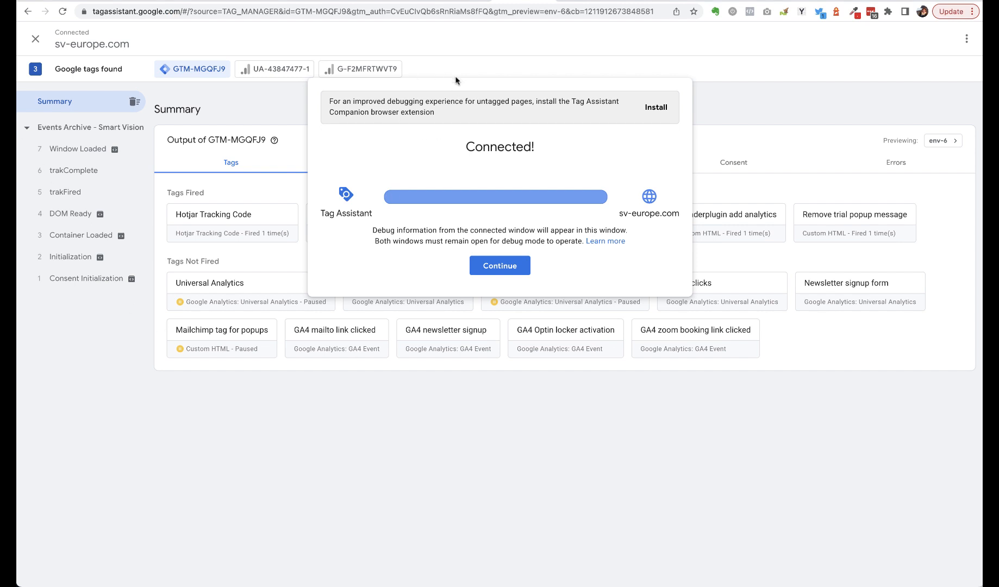
left_click(505, 268)
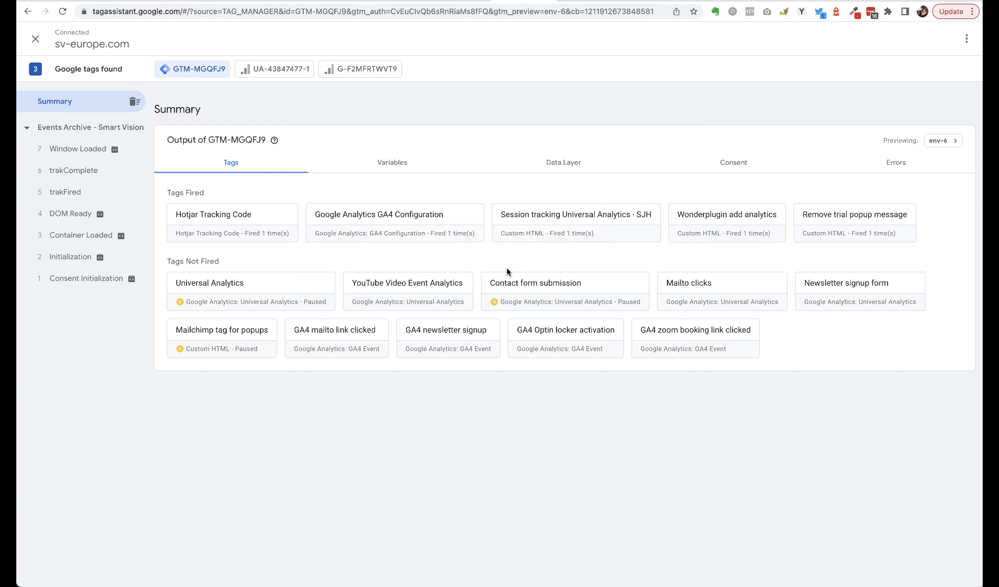
- Check the Content Group variable's value at the Consent Initialization event of the events page, and stop debugging
left_click(81, 283)
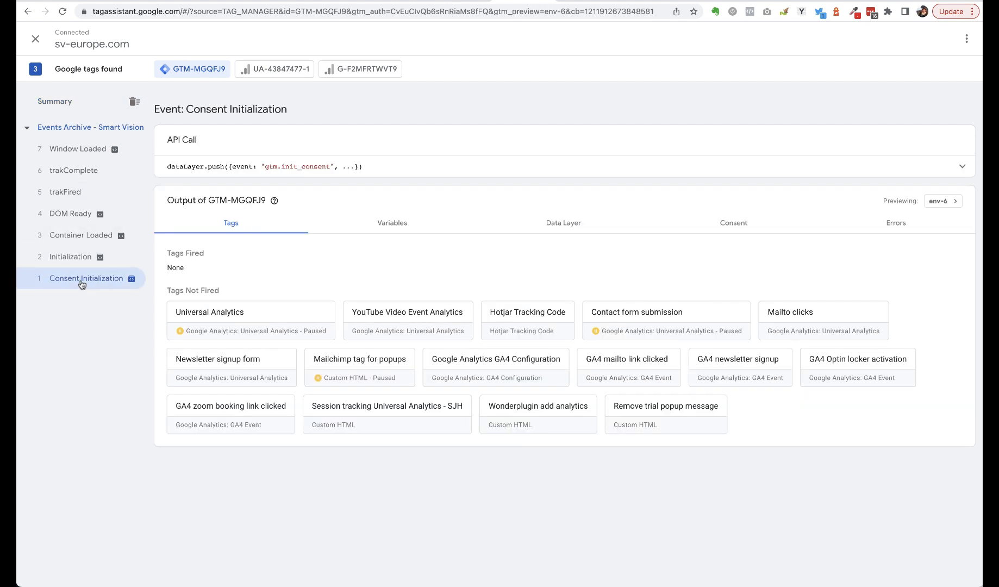
left_click(386, 228)
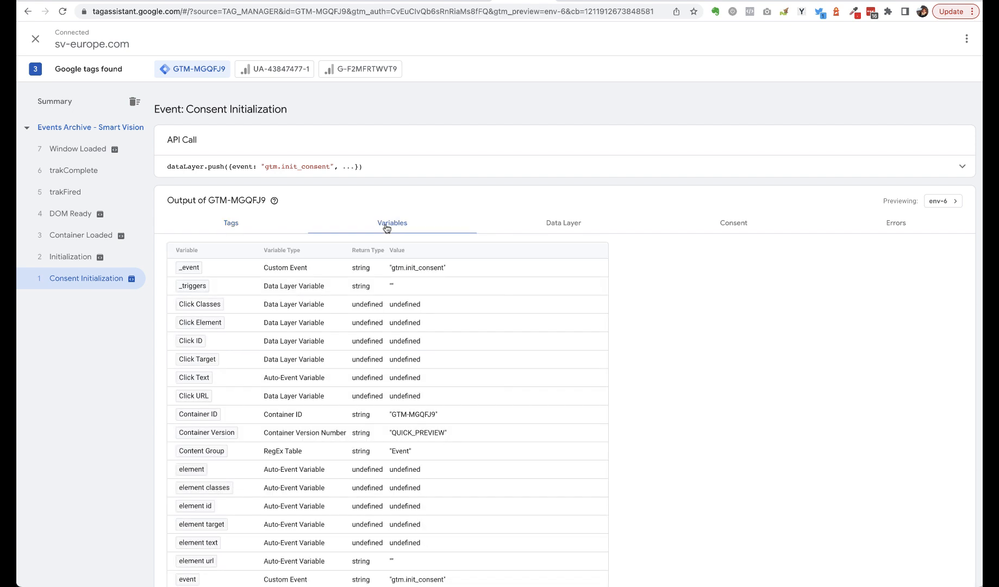
scroll(300, 383, "down", 1)
scroll(299, 383, "down", 1)
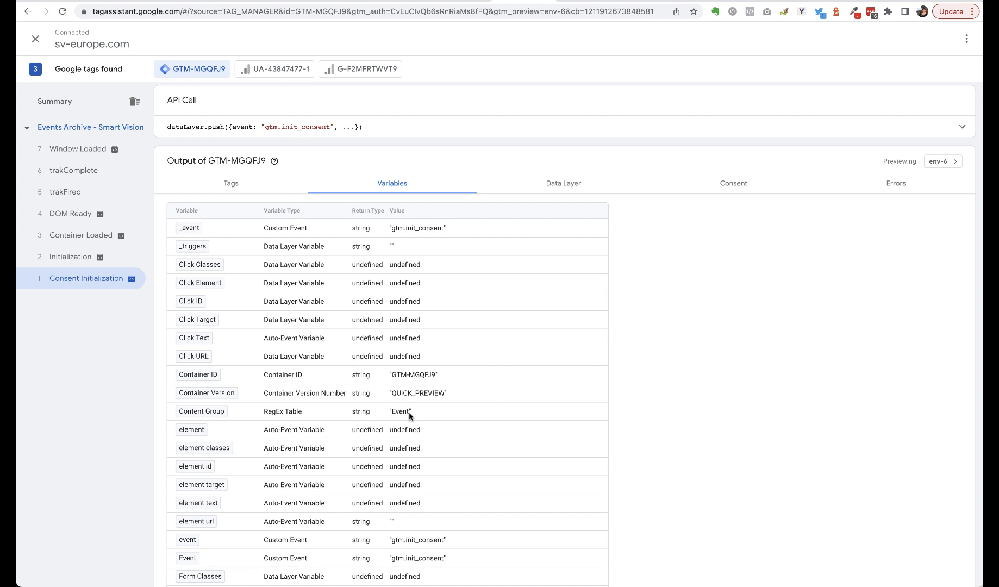
scroll(487, 405, "up", 1)
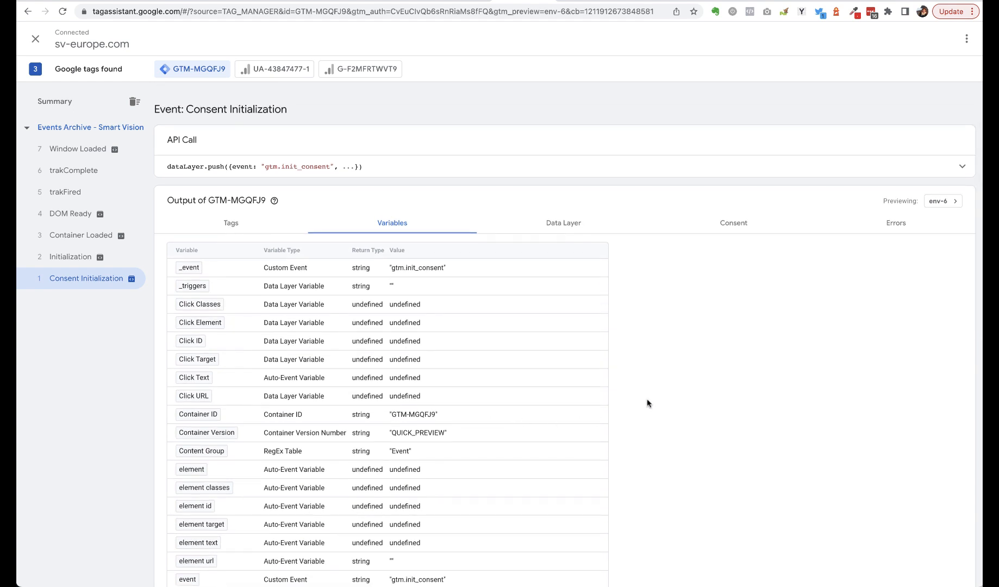
left_click(35, 39)
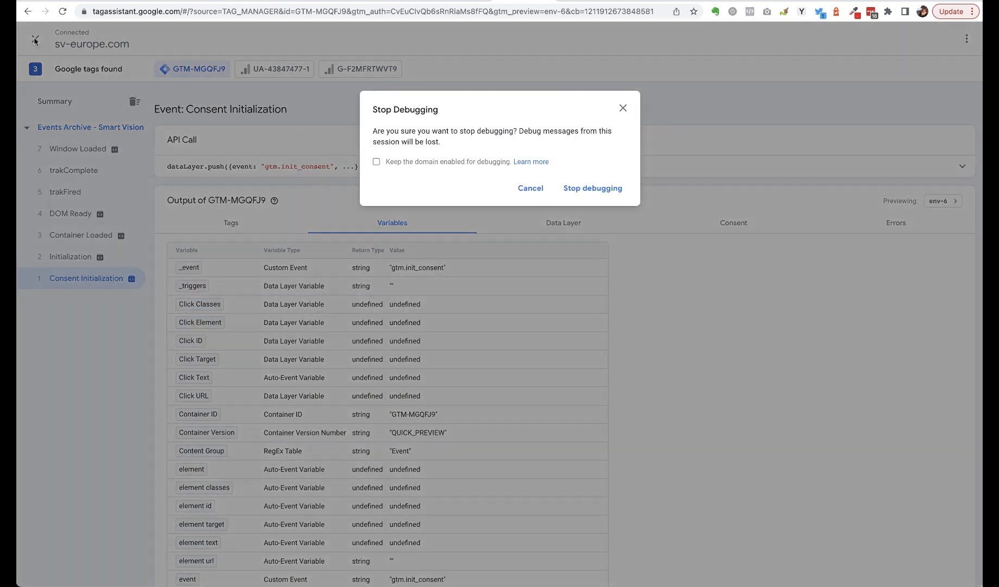
left_click(615, 188)
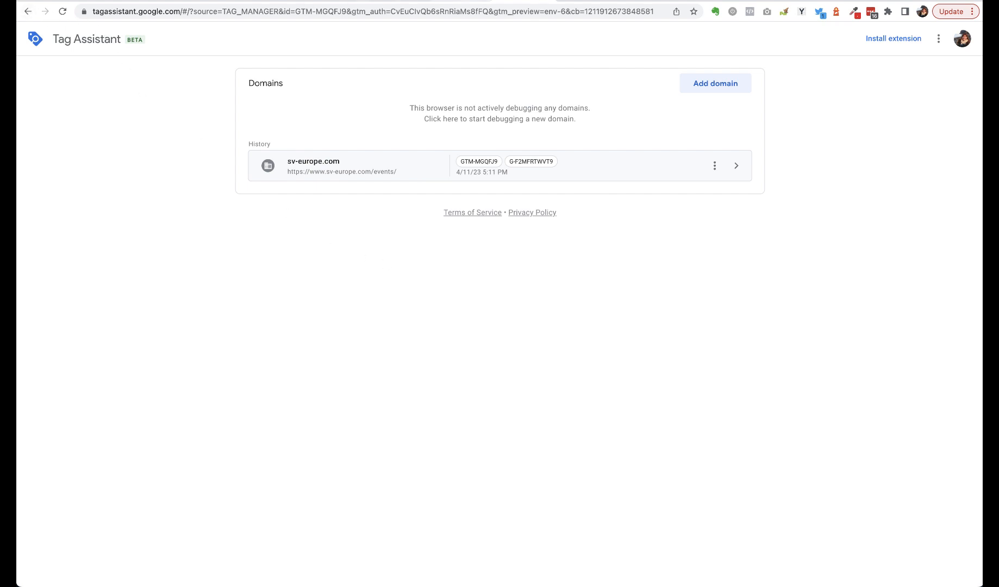
- On the sv-europe.com site, open the video guide on changing the appearance of output in SPSS Statistics and copy its URL
left_click(544, 0)
left_click(465, 0)
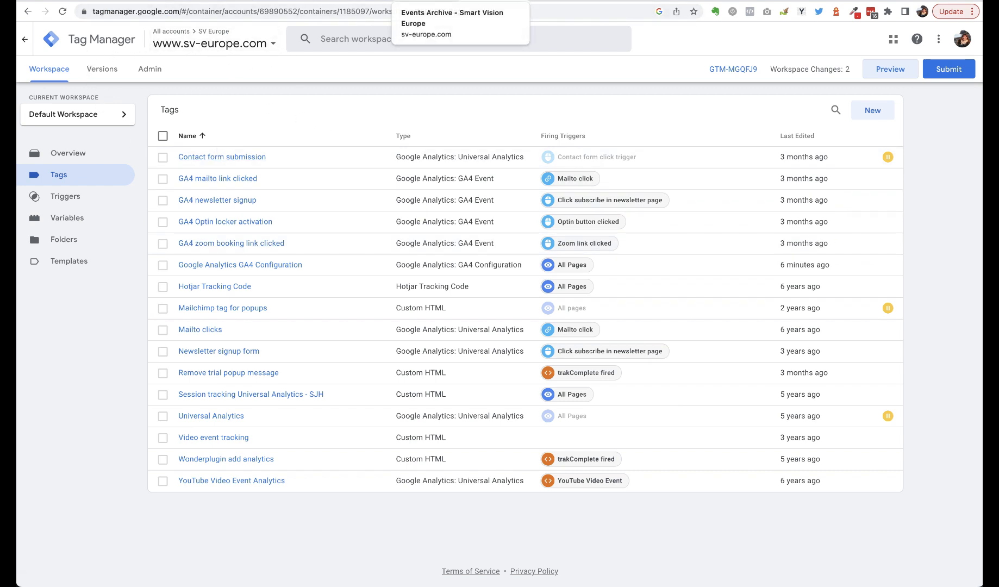
left_click(409, 1)
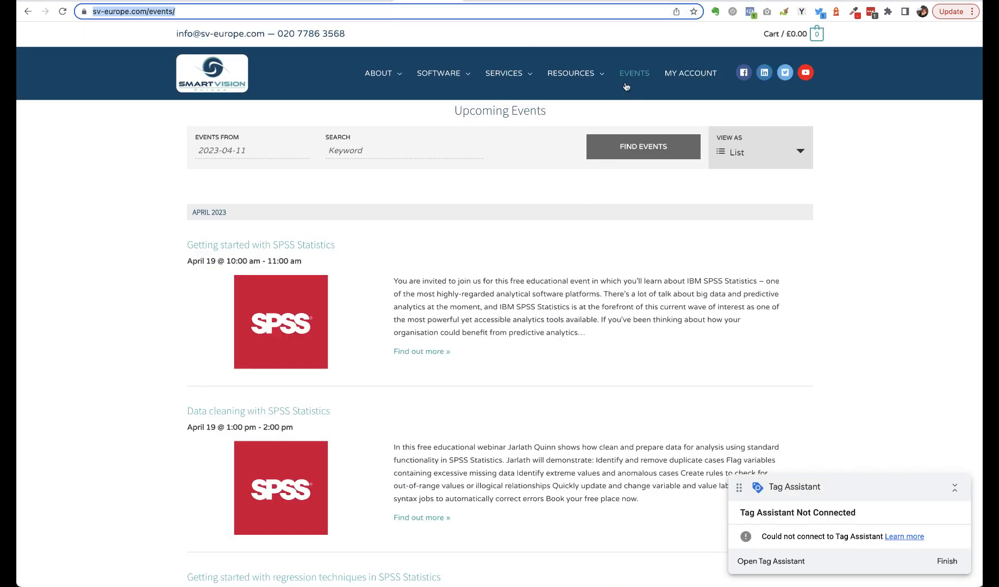
mouse_move(507, 80)
mouse_move(570, 75)
left_click(533, 132)
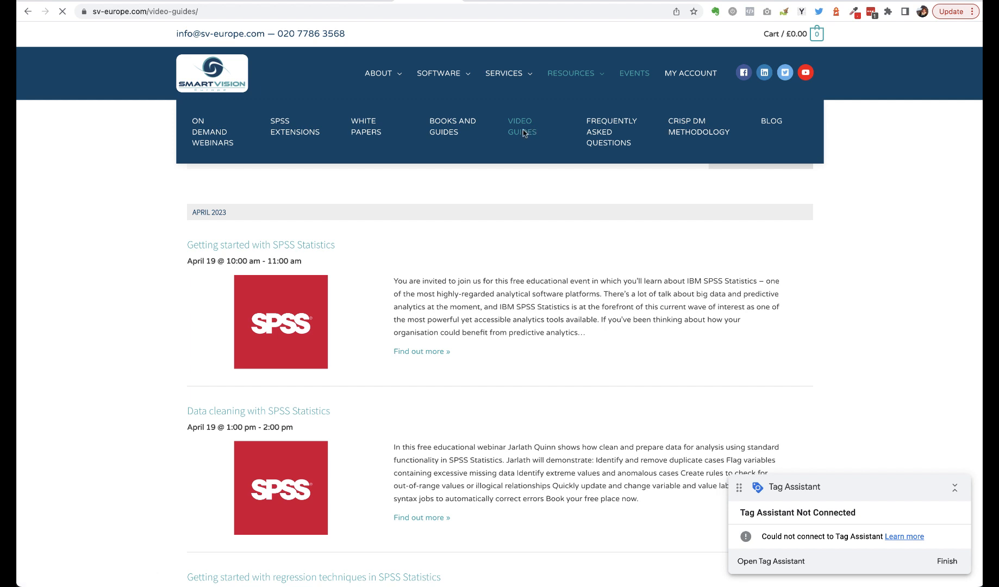
left_click(263, 381)
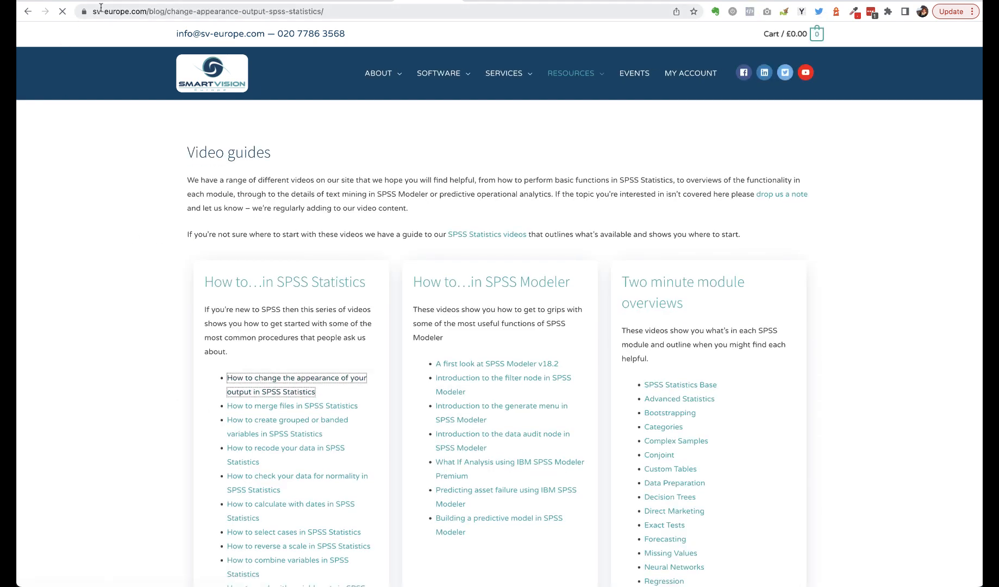
left_click(203, 9)
key("super+c")
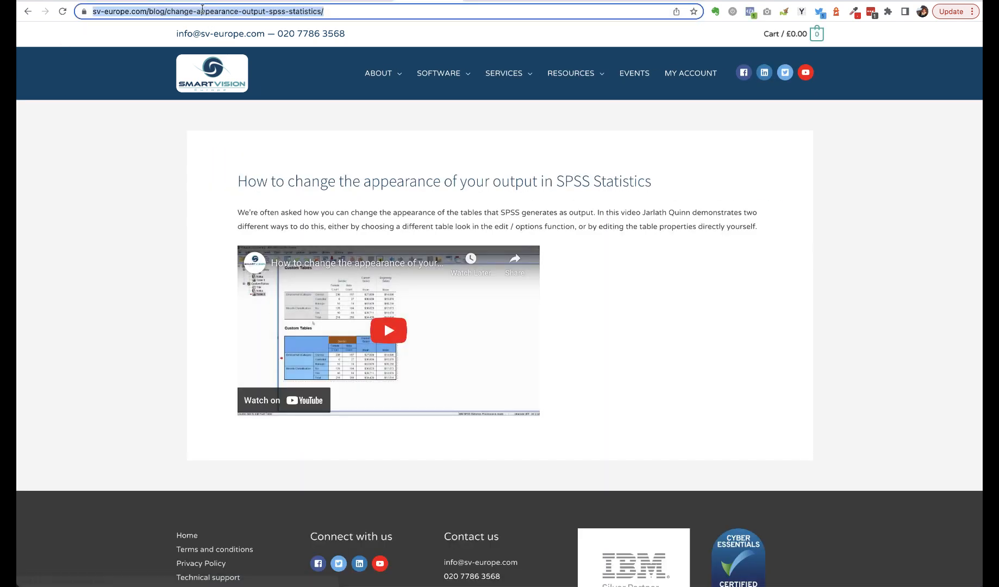
left_click(472, 0)
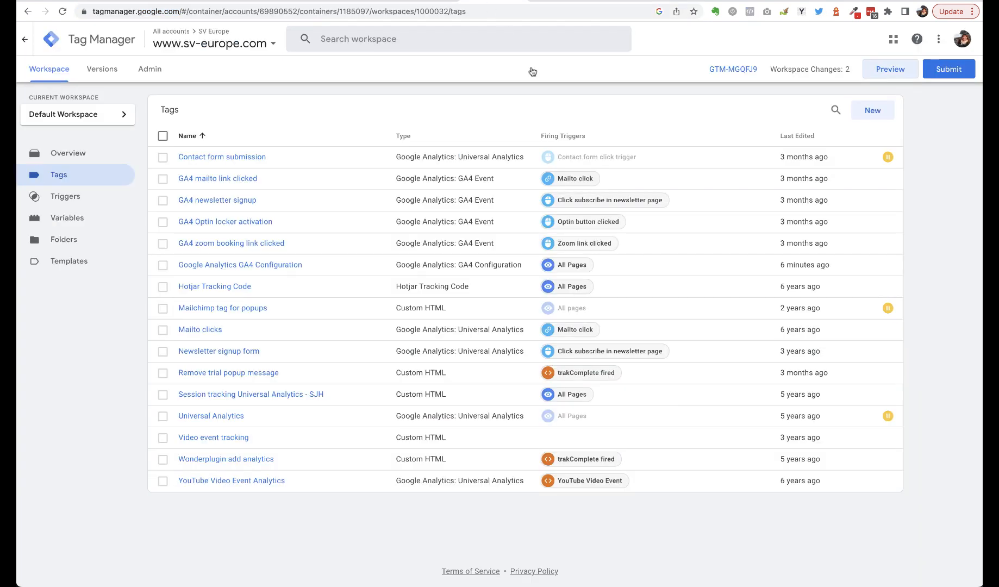
left_click(891, 70)
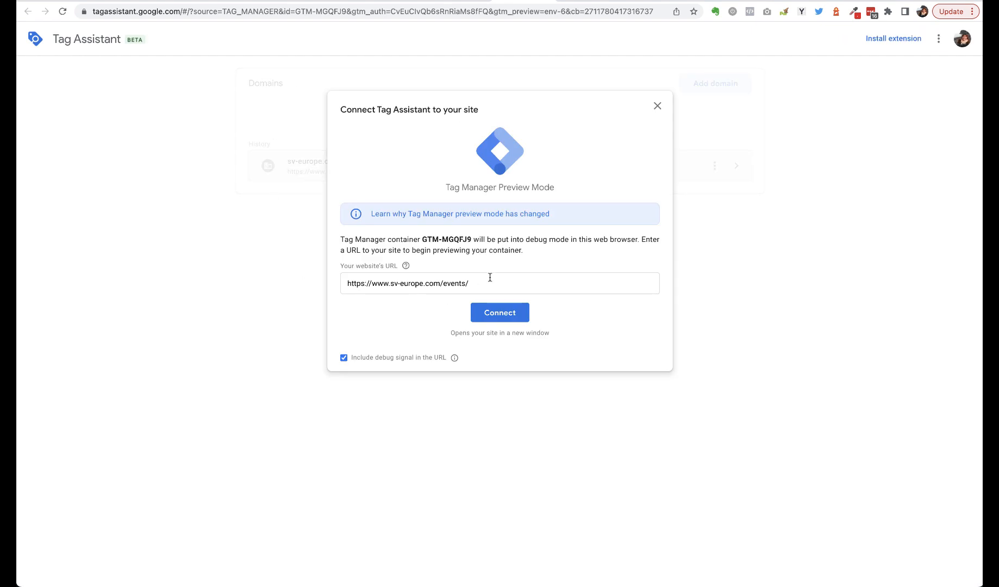
triple_click(489, 277)
key("super+v")
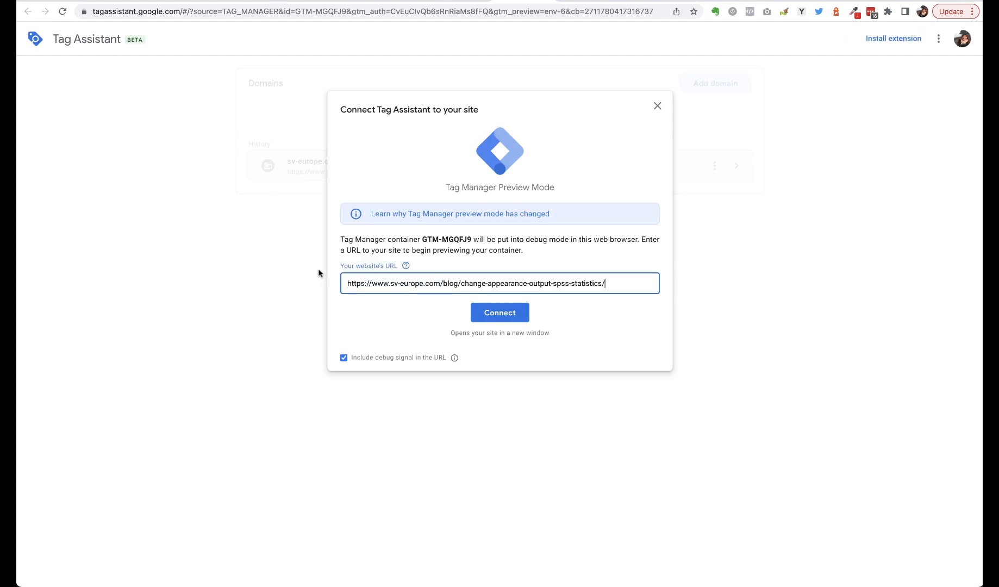
left_click(501, 316)
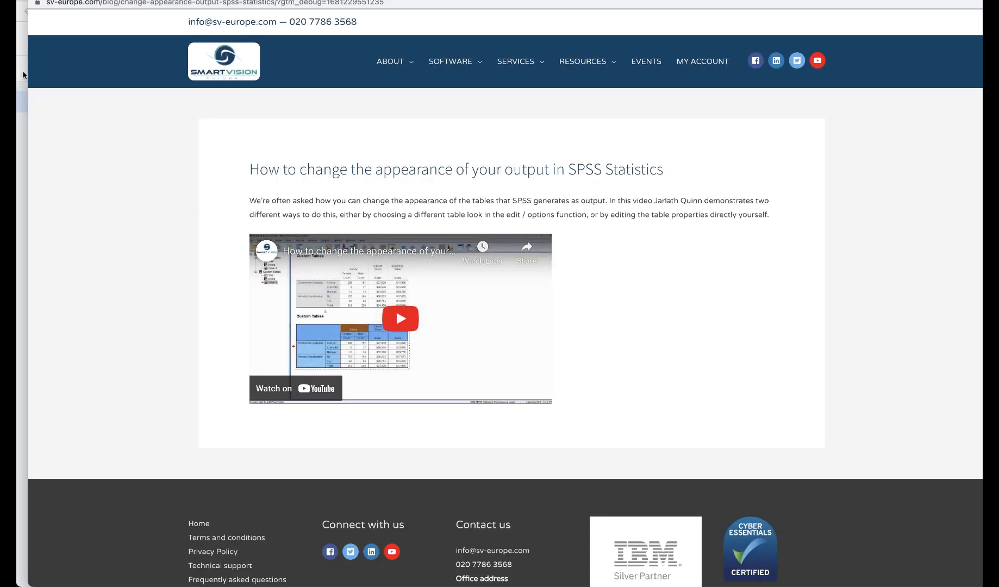
left_click(23, 70)
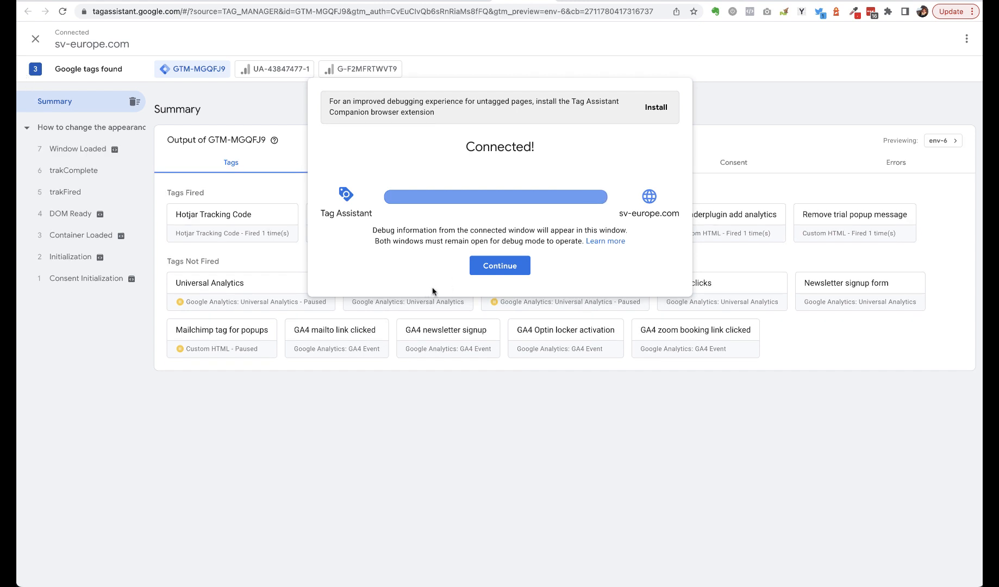
left_click(509, 269)
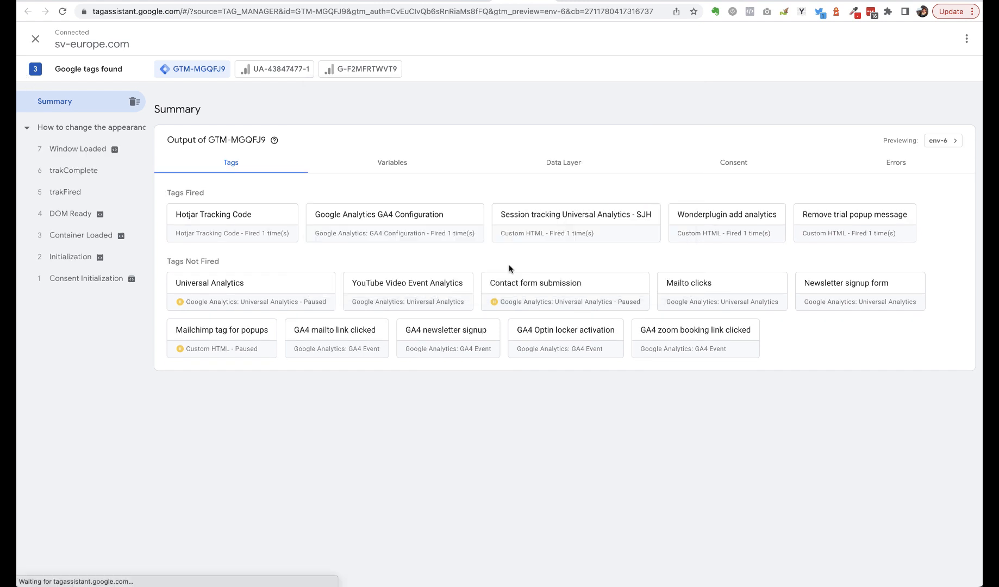
- Check the Content Group variable's value at the Consent Initialization event of the blog page, and stop debugging
left_click(65, 280)
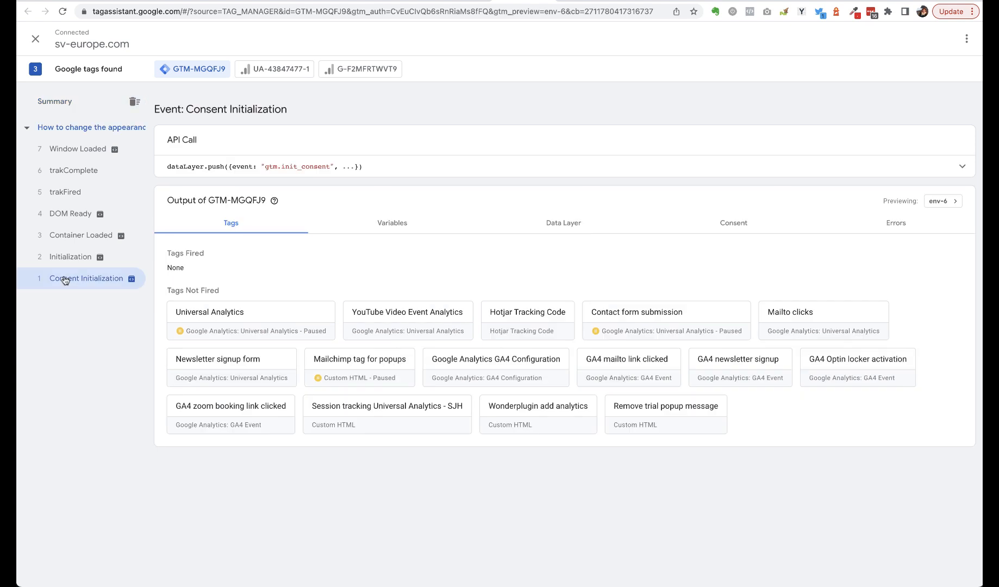
left_click(392, 224)
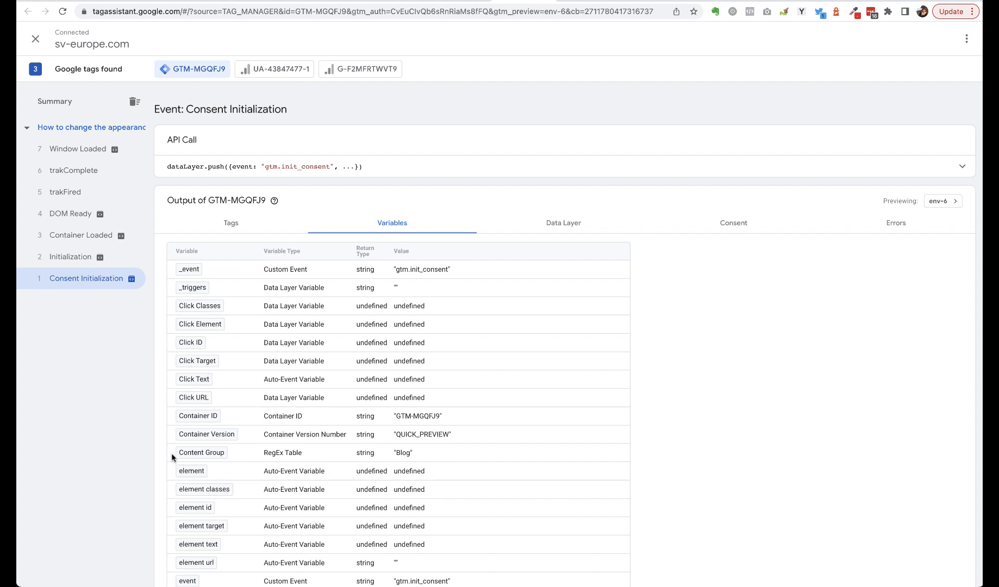
left_click_drag(172, 456, 397, 454)
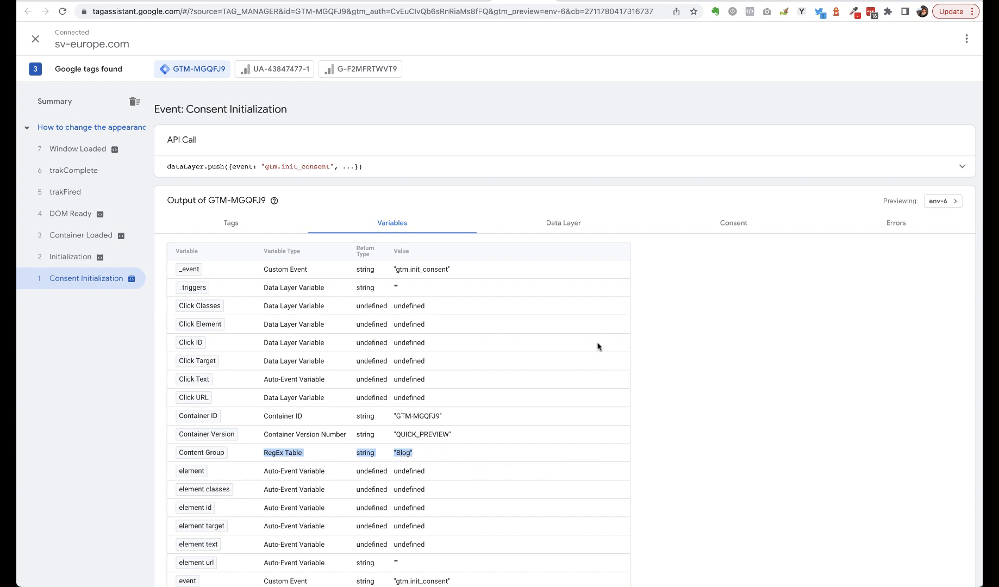
left_click(36, 39)
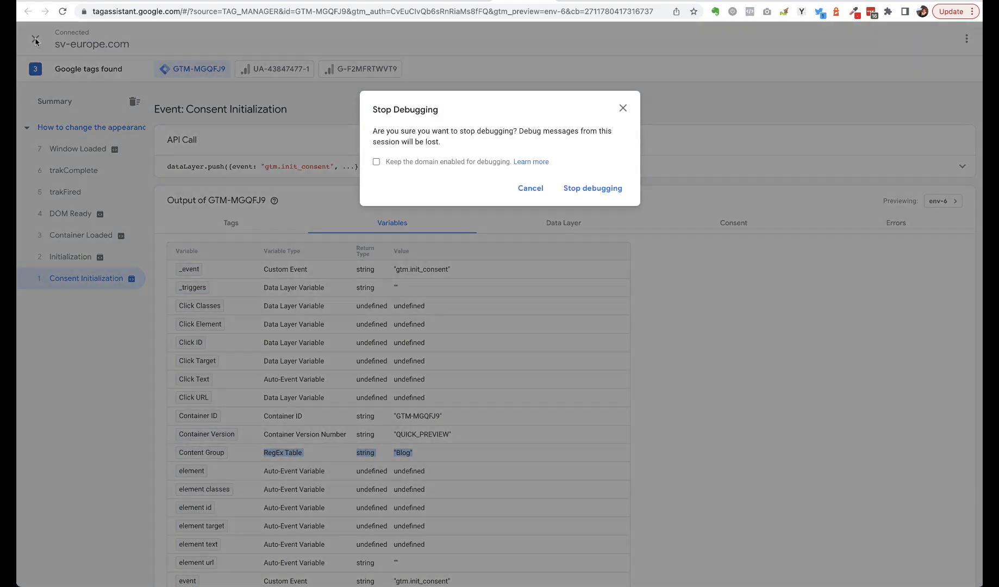
left_click(589, 189)
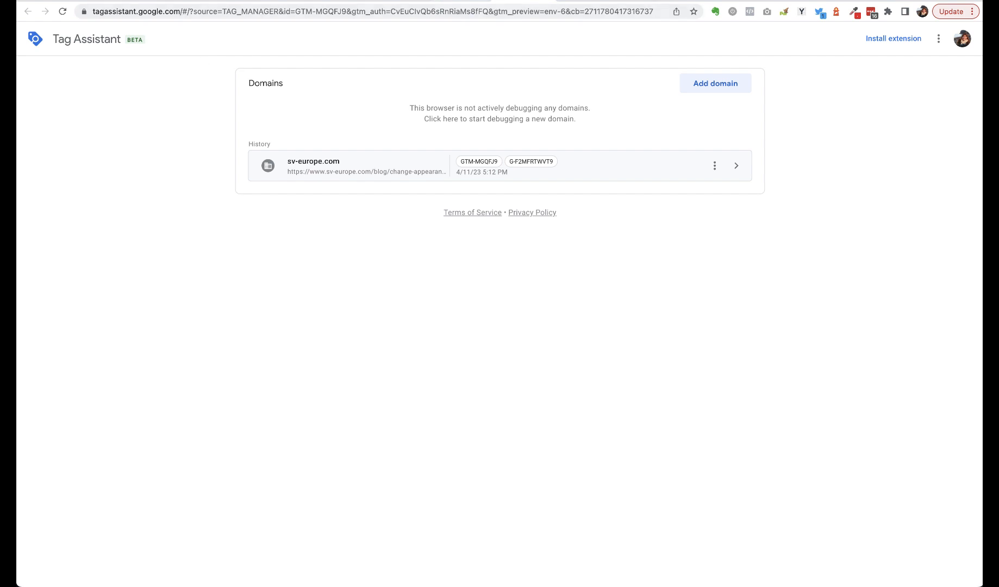
- Return to Tag Manager and submit the workspace changes with the version name "Adding content group variable"
left_click(447, 1)
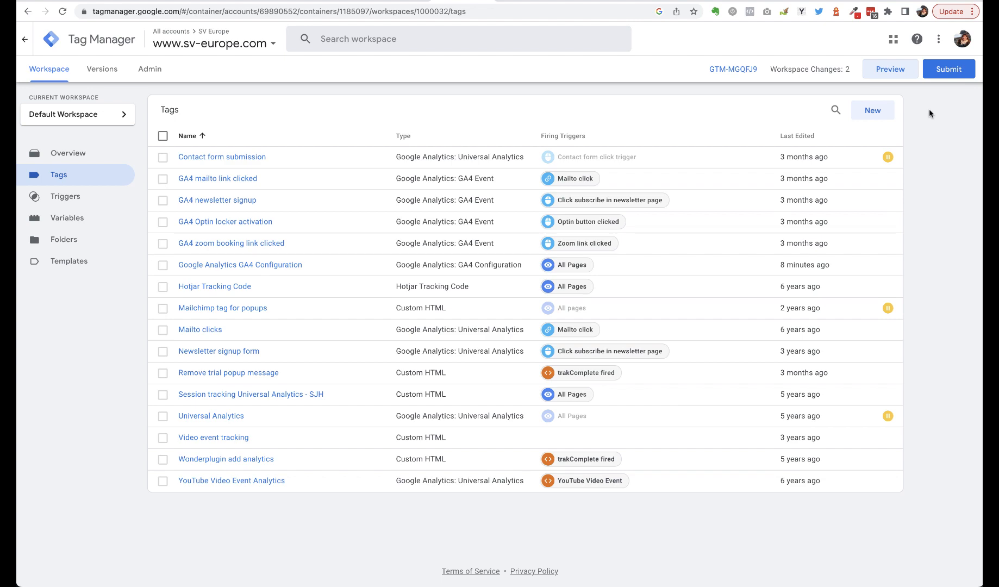
left_click(948, 70)
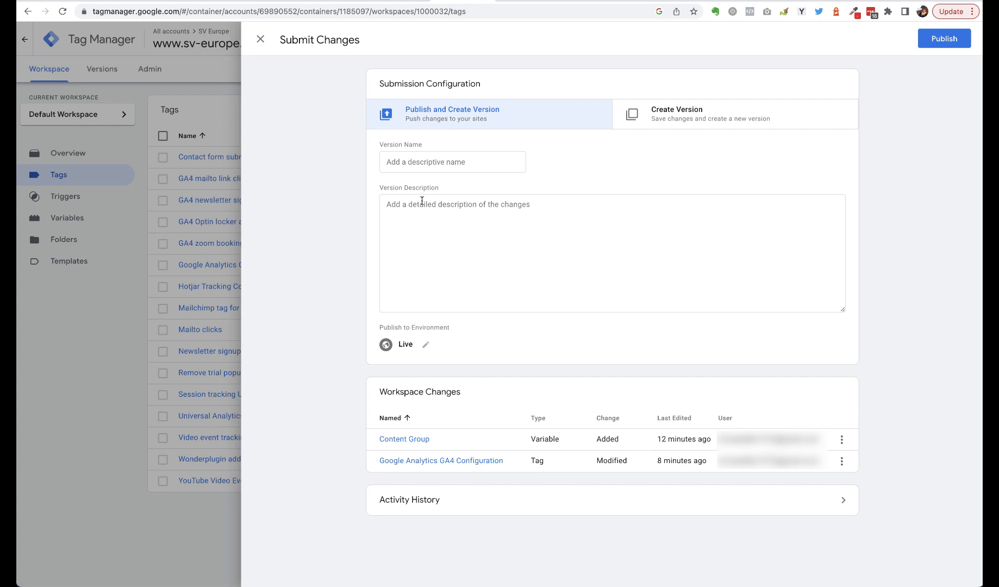
left_click(410, 160)
type("Adding ")
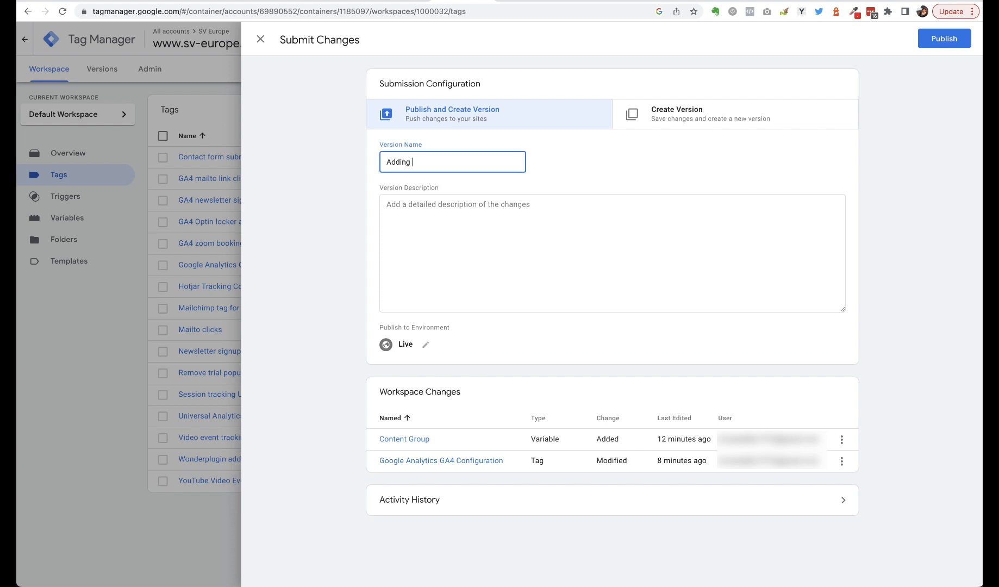
type("content group vari")
- Describe the version as "Created new content group variable tracking event and blog pages." and publish it to the Live environment
left_click(407, 202)
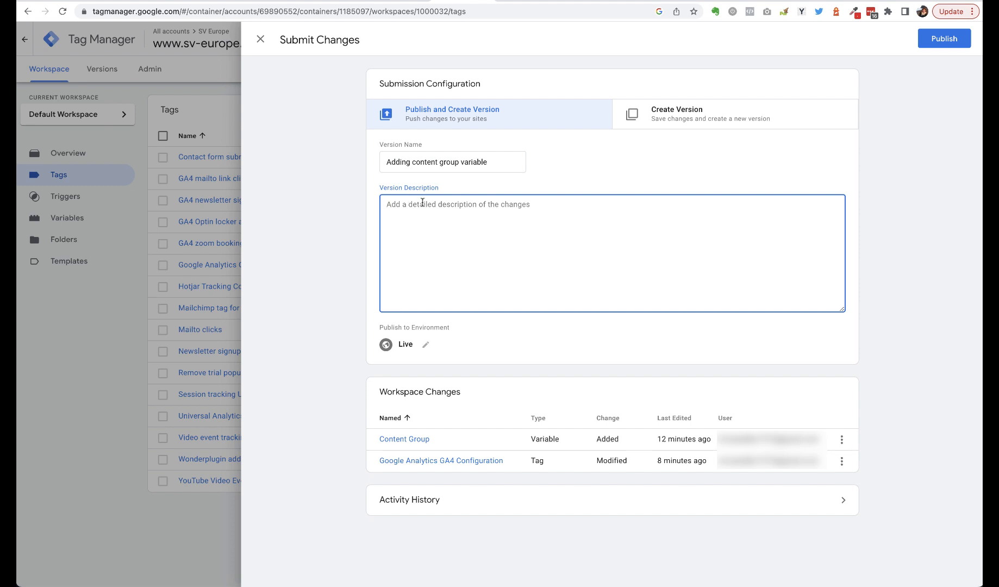
type("Create")
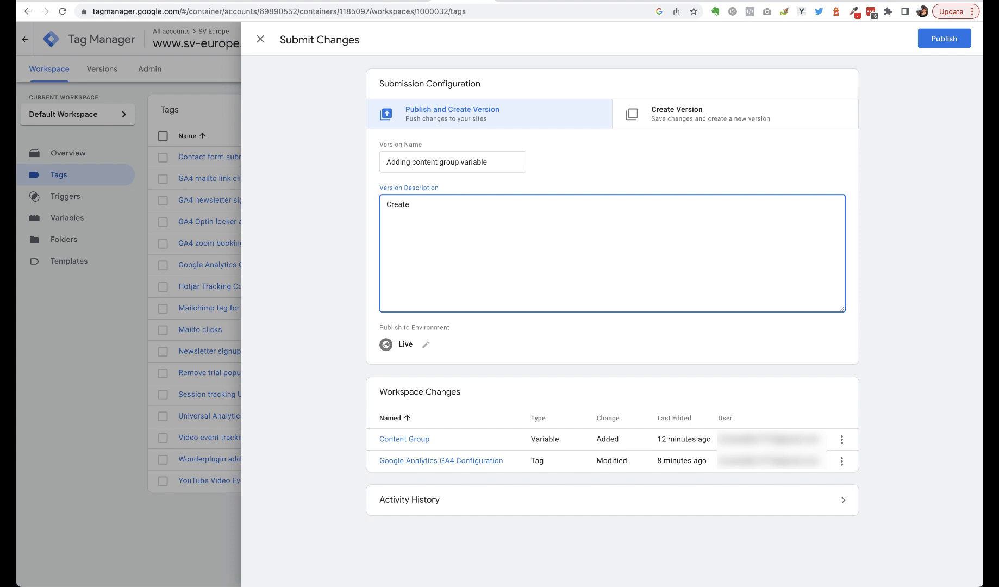
type("d new content group variable tracking event a")
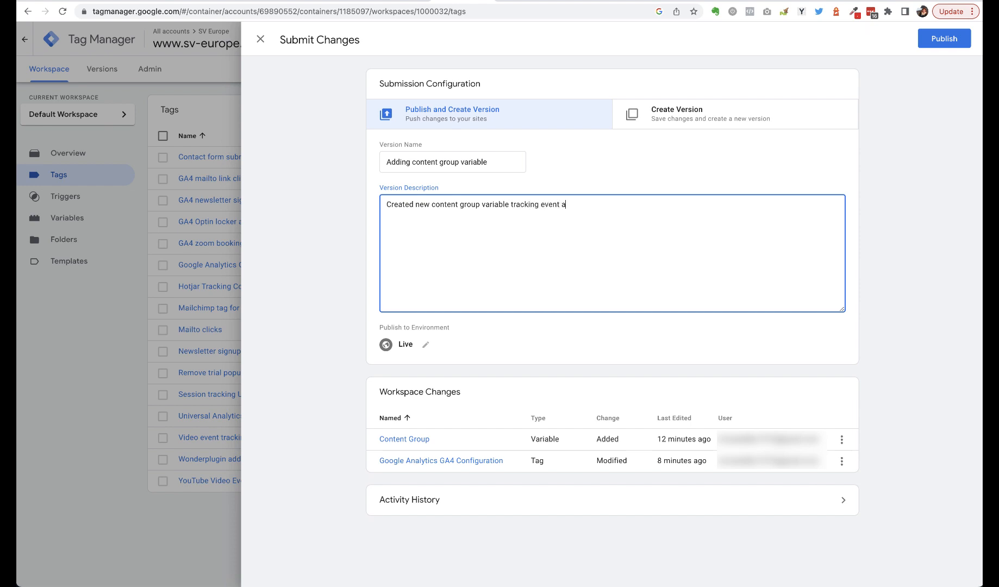
type("nd blog pages.")
left_click(946, 38)
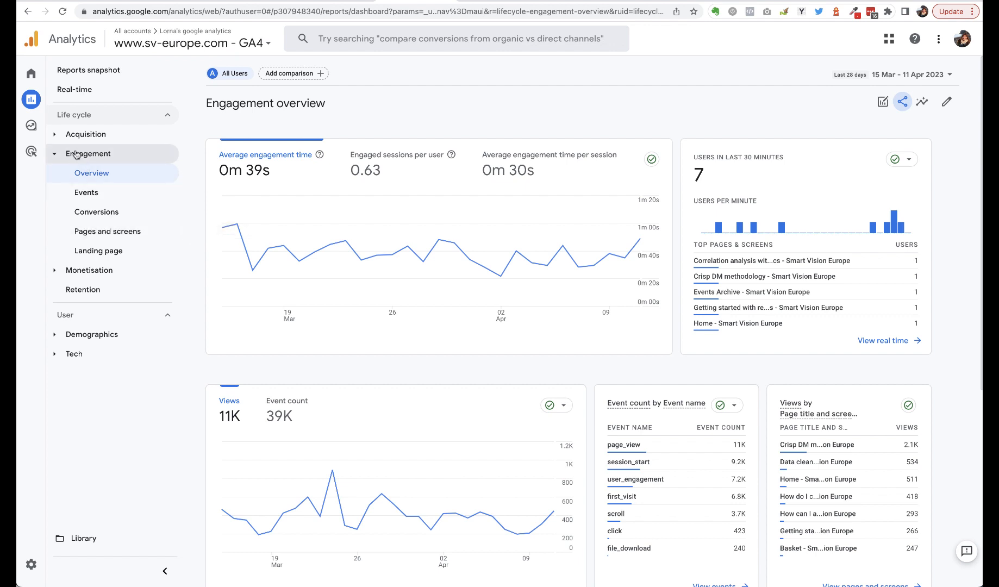
- In Google Analytics, view the Pages and screens engagement report by Content group and examine the views per group
left_click(103, 235)
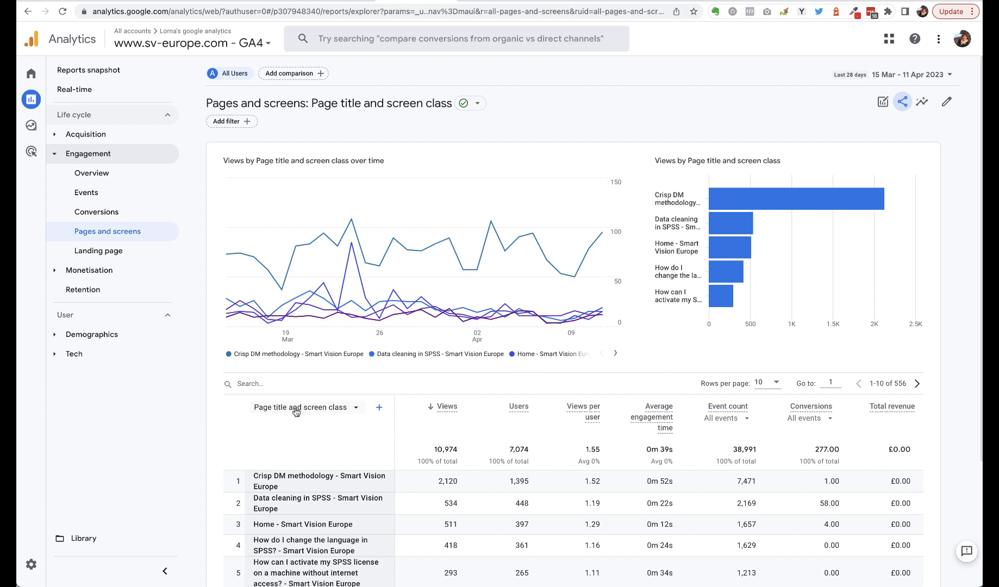
left_click(356, 409)
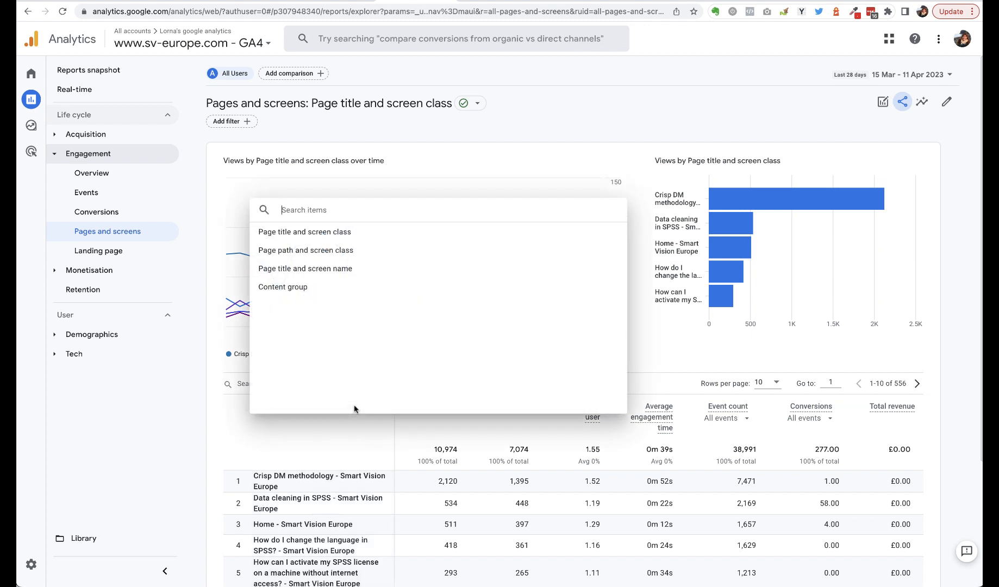
left_click(291, 288)
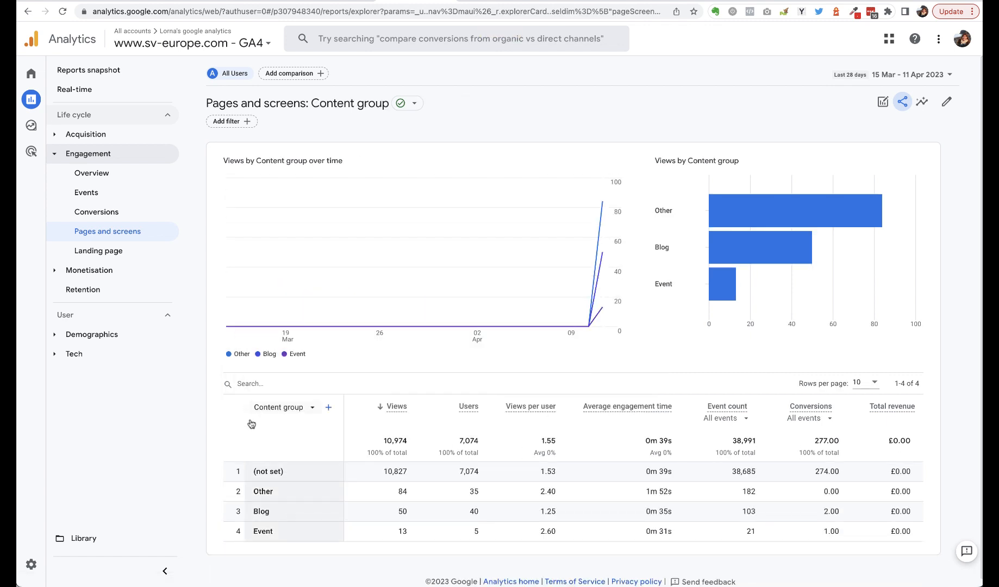
mouse_move(593, 282)
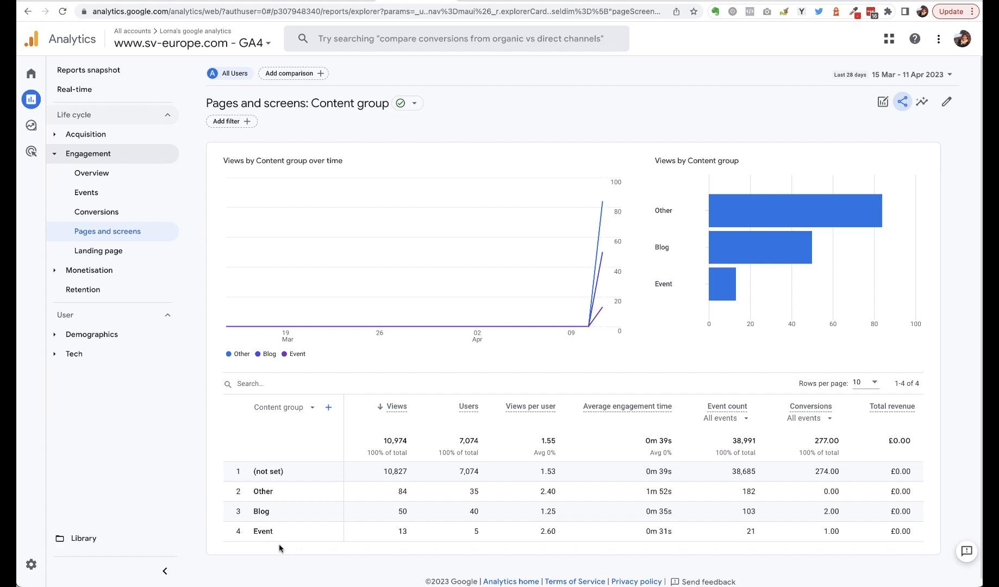
key("super+Tab")
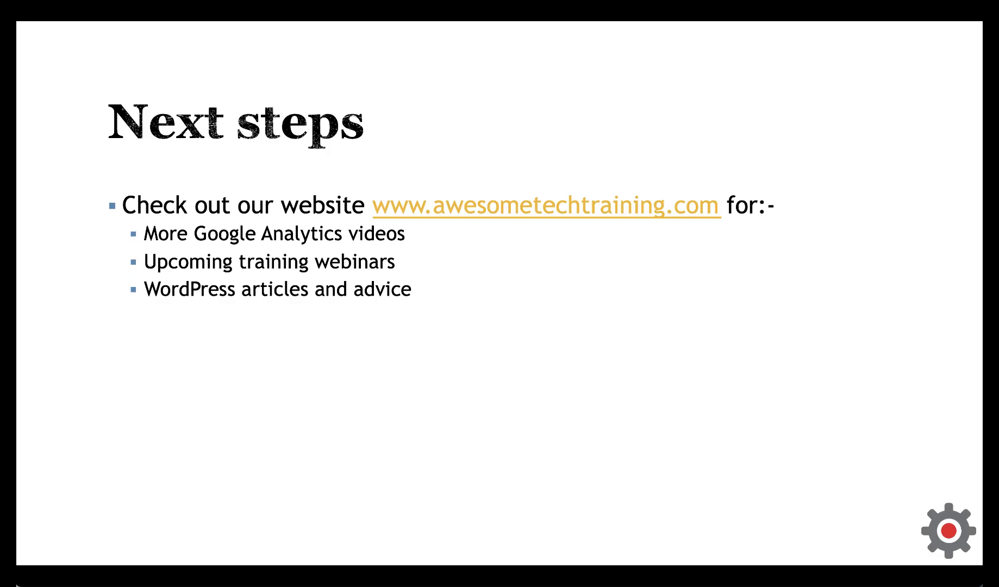